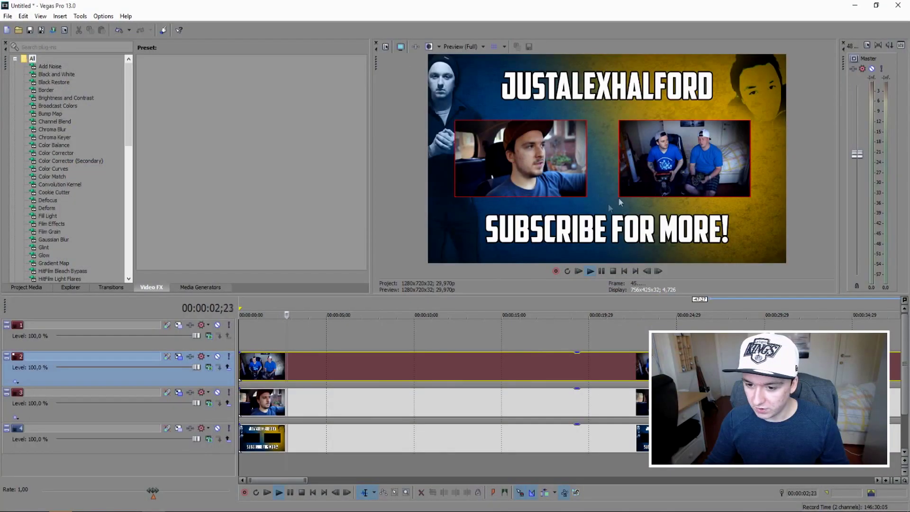
# Step: Play the four-track end-card project to show its SUBSCRIBE FOR MORE! screen in the preview
pyautogui.click(385, 314)
# Step: Stop playback and drop Thumbnail.jpg onto a new video track as an image event
pyautogui.press('space')
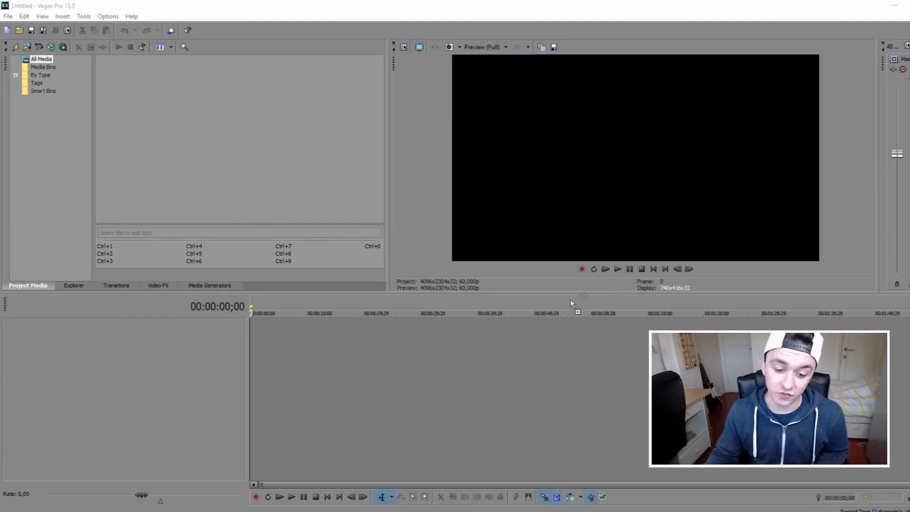
pyautogui.moveTo(392, 350); pyautogui.dragTo(392, 350)
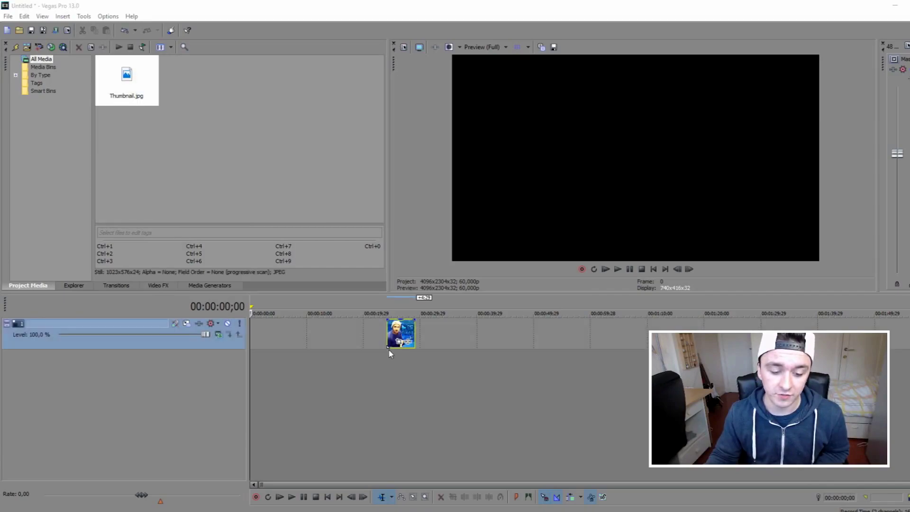
# Step: Place Thumbnail.jpg on the timeline, drag the event later, then delete it
pyautogui.doubleClick(394, 337)
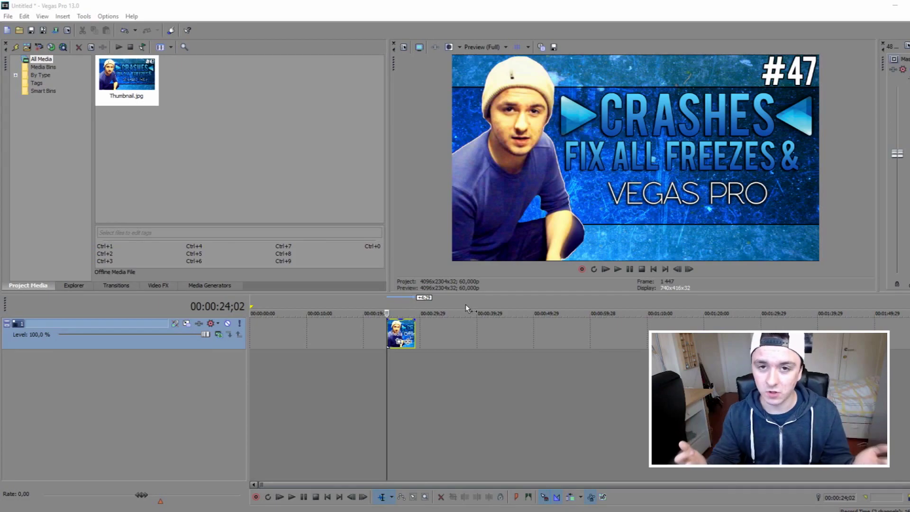
pyautogui.scroll(1, 467, 304)
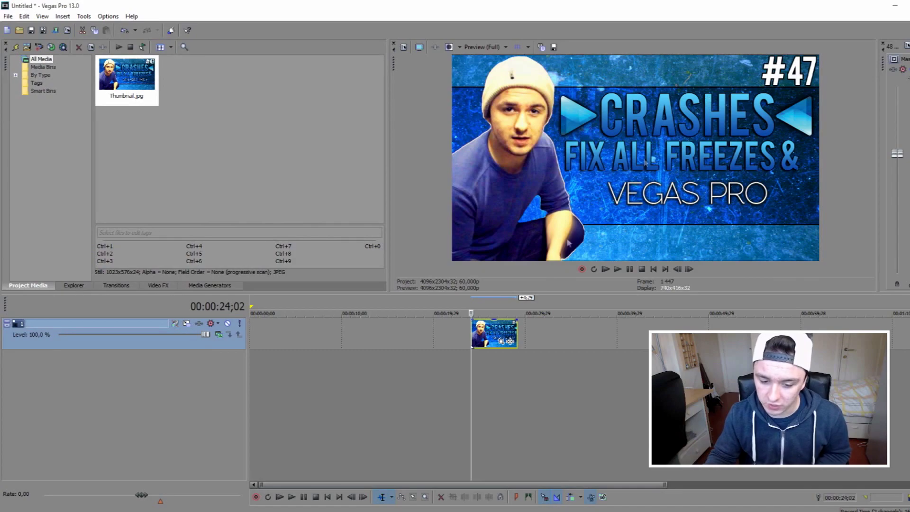
pyautogui.hotkey('ctrl', 'z')
pyautogui.moveTo(491, 335); pyautogui.dragTo(769, 336)
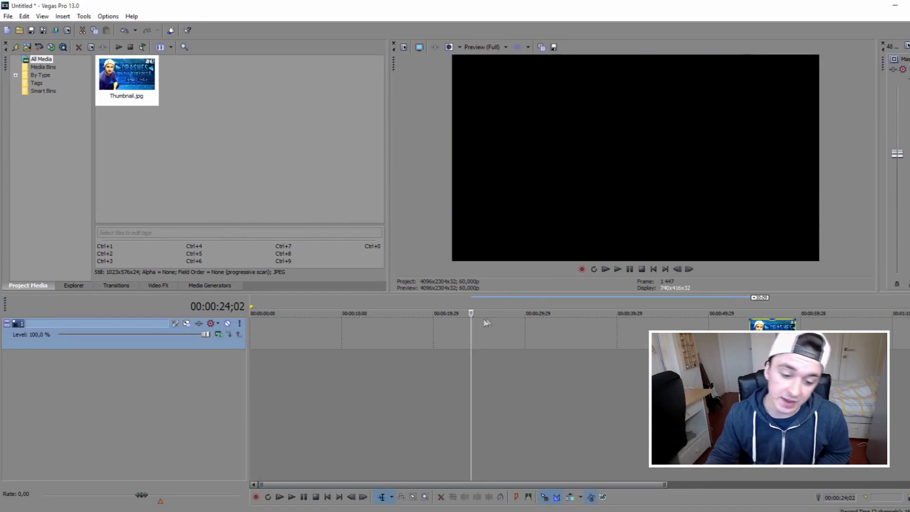
pyautogui.click(461, 333)
pyautogui.click(758, 353)
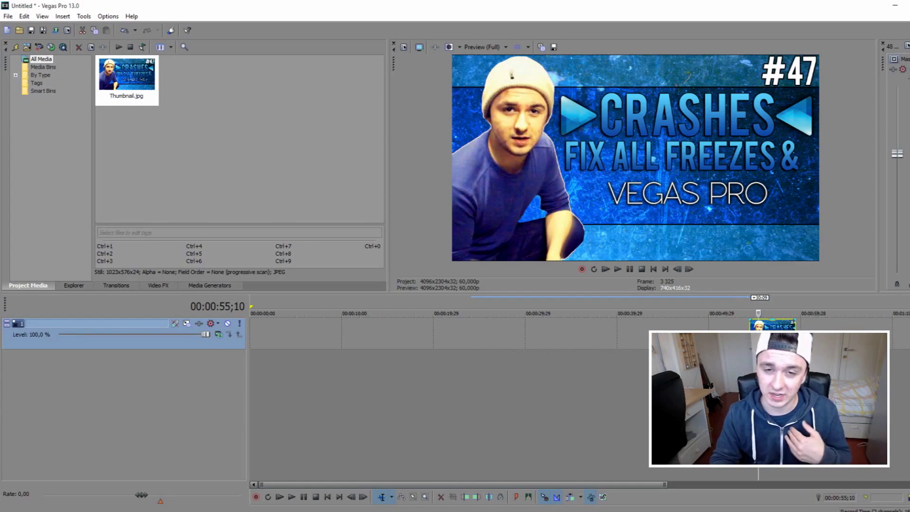
pyautogui.press('Delete')
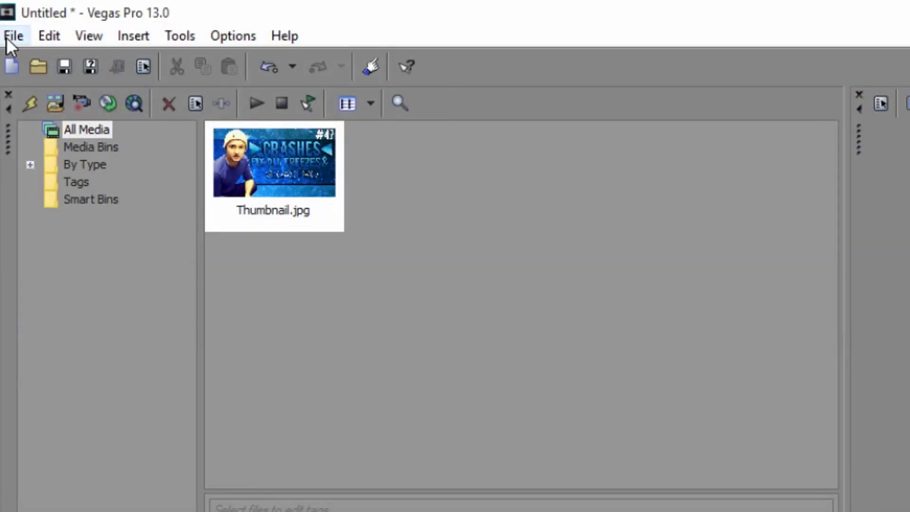
pyautogui.click(11, 36)
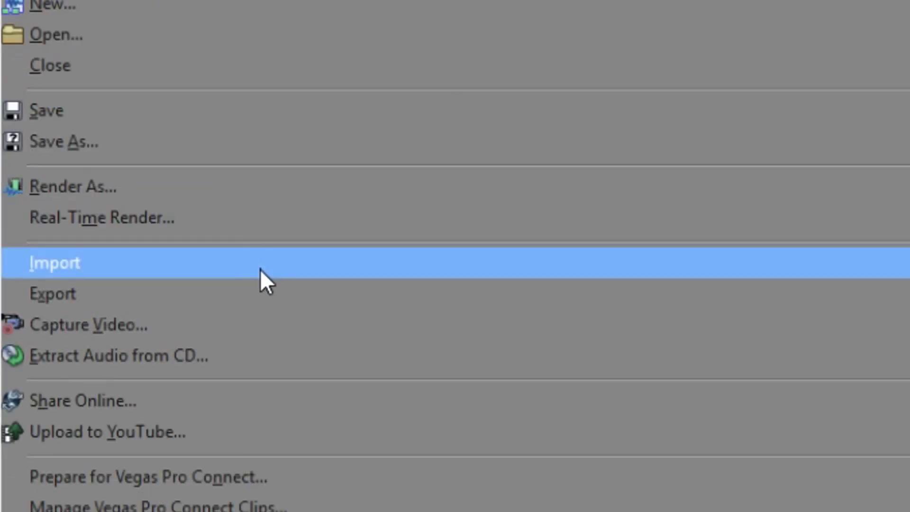
pyautogui.moveTo(260, 265)
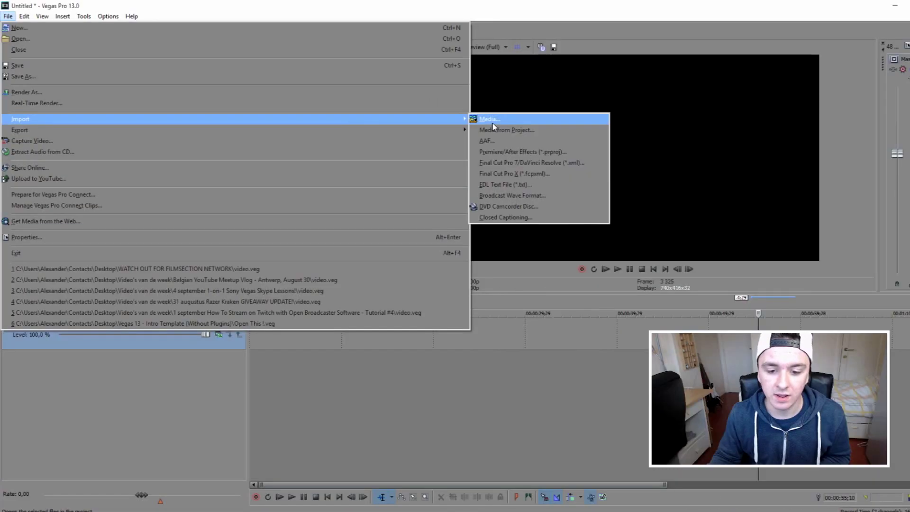
pyautogui.click(491, 120)
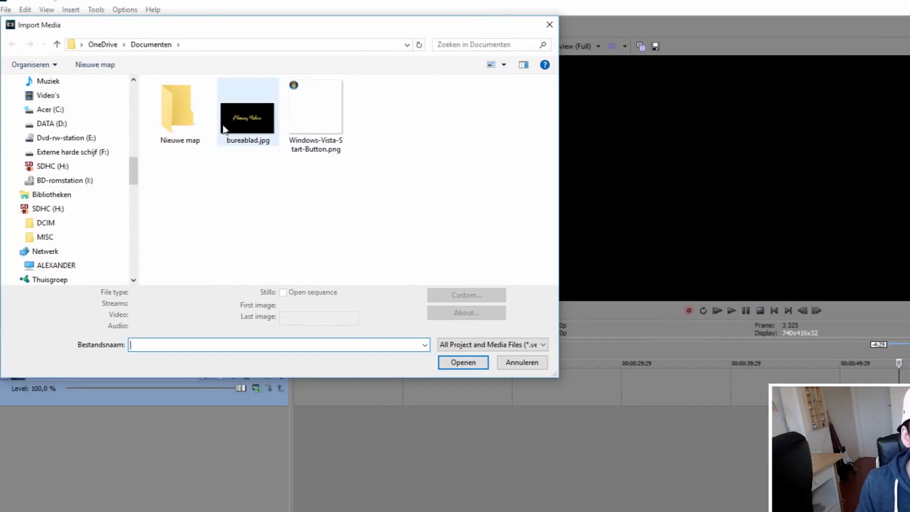
pyautogui.doubleClick(225, 129)
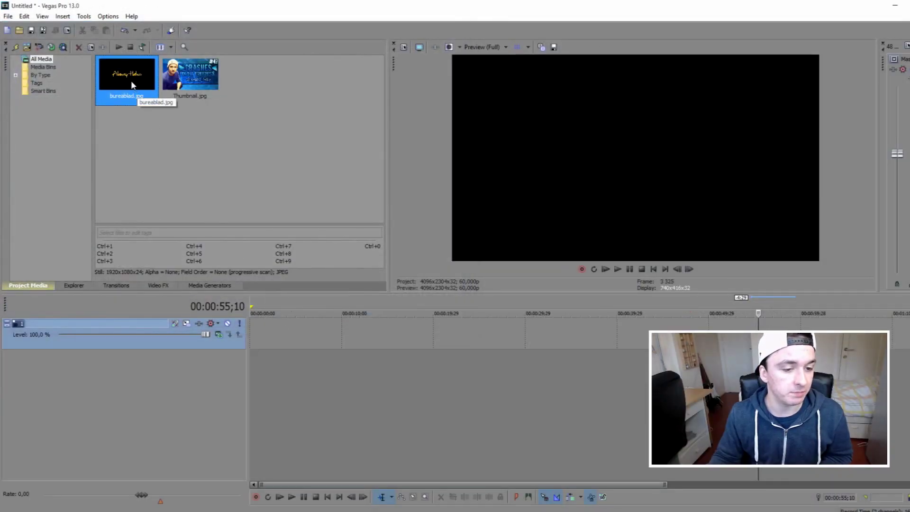
pyautogui.moveTo(133, 84); pyautogui.dragTo(299, 274)
pyautogui.moveTo(282, 324); pyautogui.dragTo(297, 334)
pyautogui.scroll(2, 300, 334)
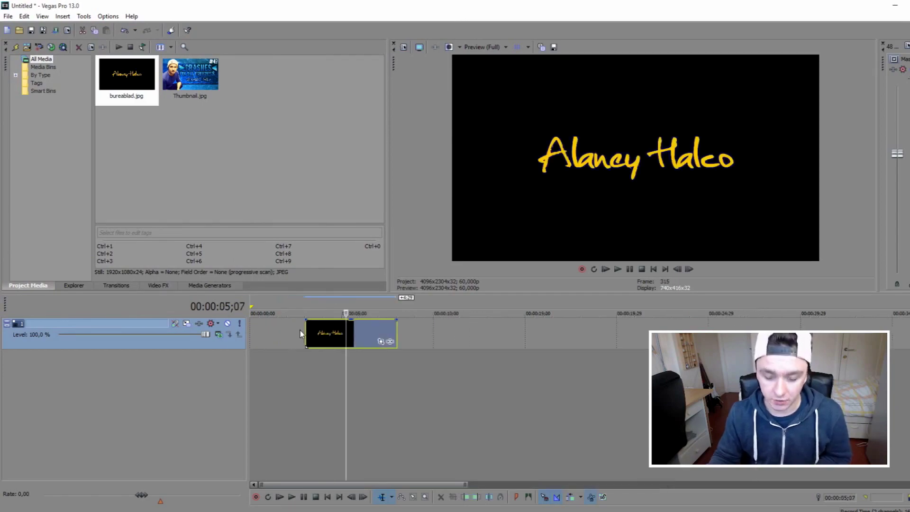
pyautogui.press('Delete')
pyautogui.click(119, 86)
pyautogui.press('Delete')
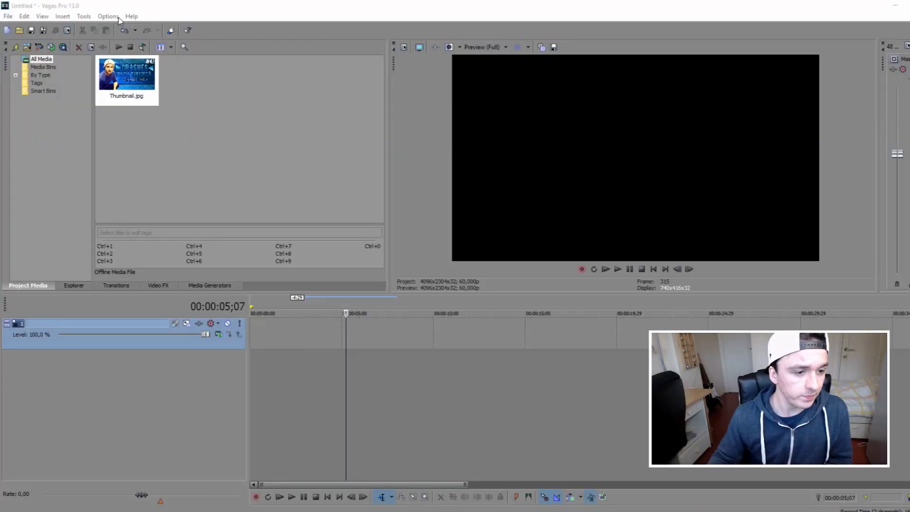
pyautogui.click(108, 16)
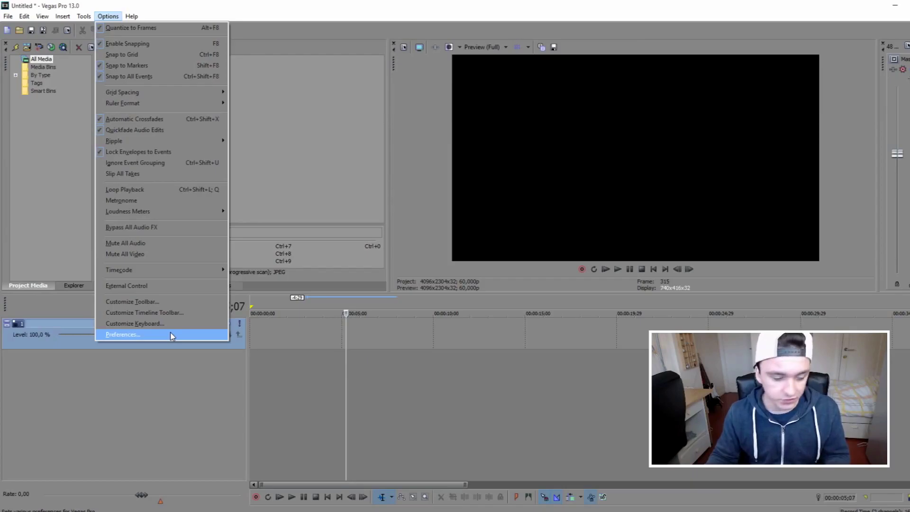
# Step: Set the internal preference 'Enable multi-core rendering for playback' to FALSE and confirm with OK
pyautogui.click(171, 335)
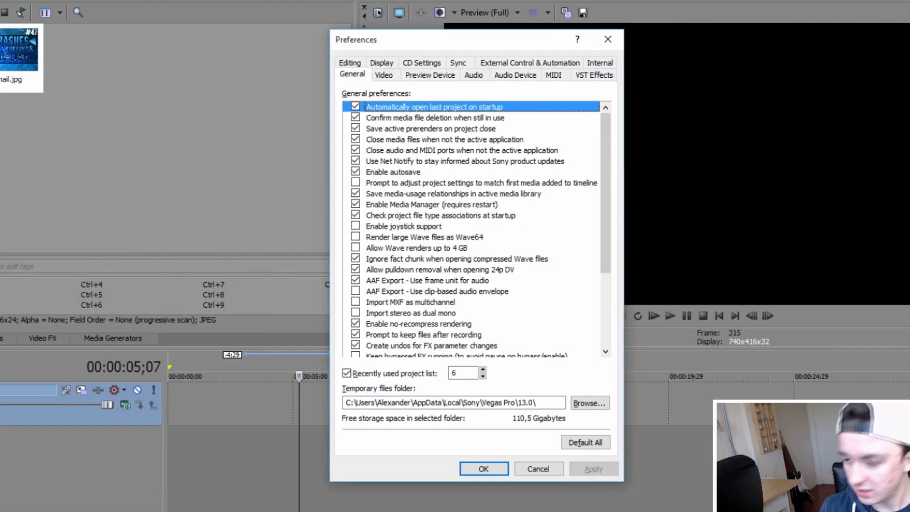
pyautogui.hotkey('alt', 'Tab')
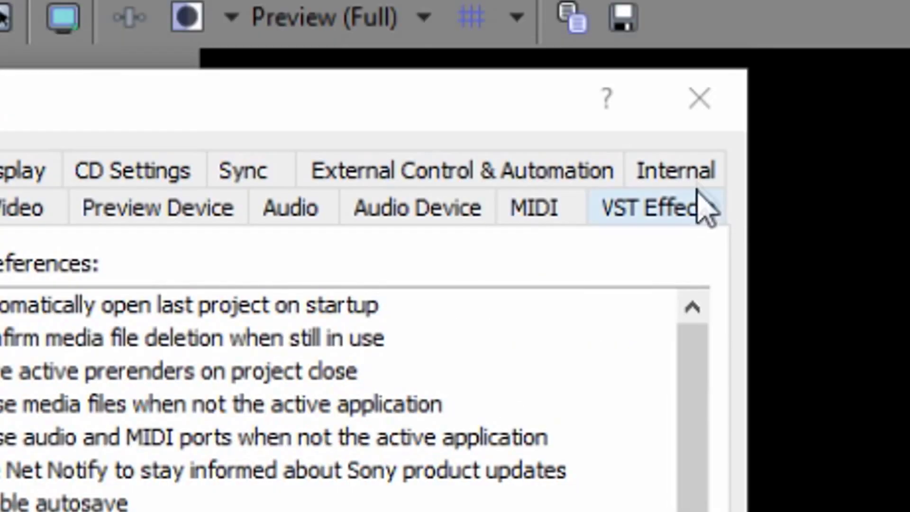
pyautogui.click(701, 183)
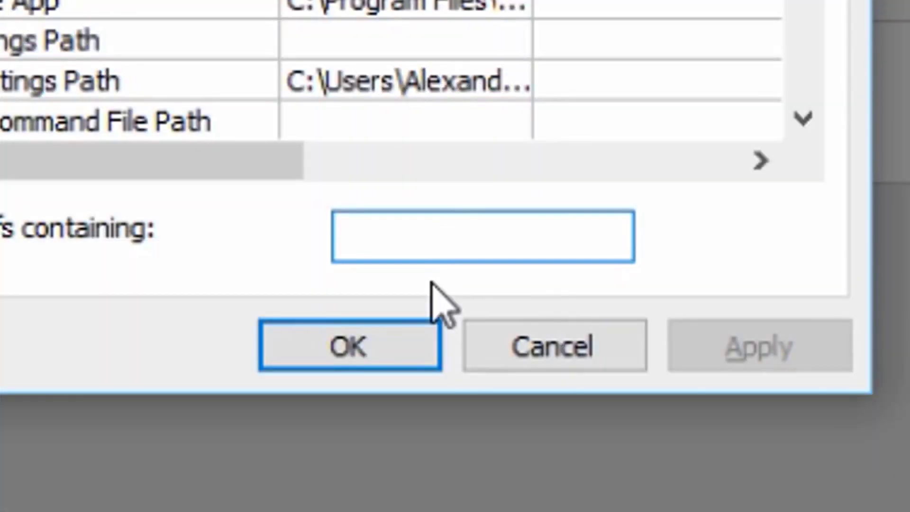
pyautogui.write('enable m')
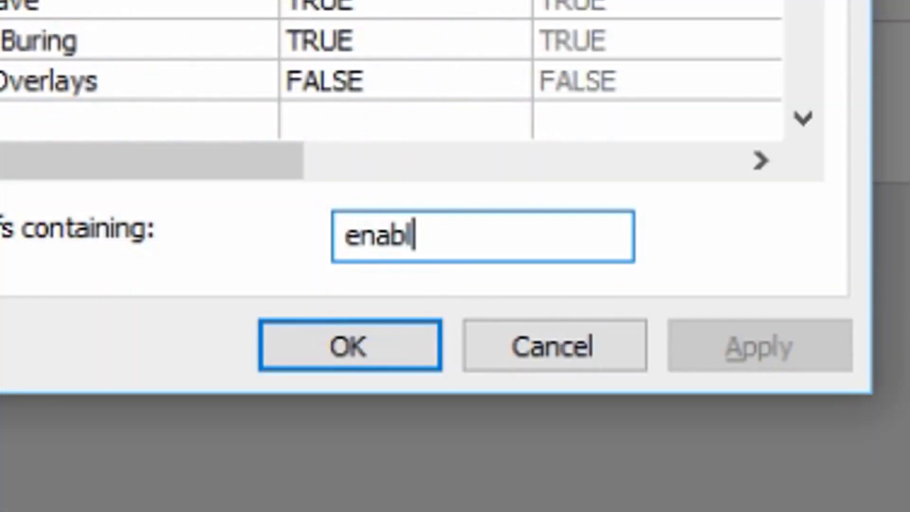
pyautogui.write('ul')
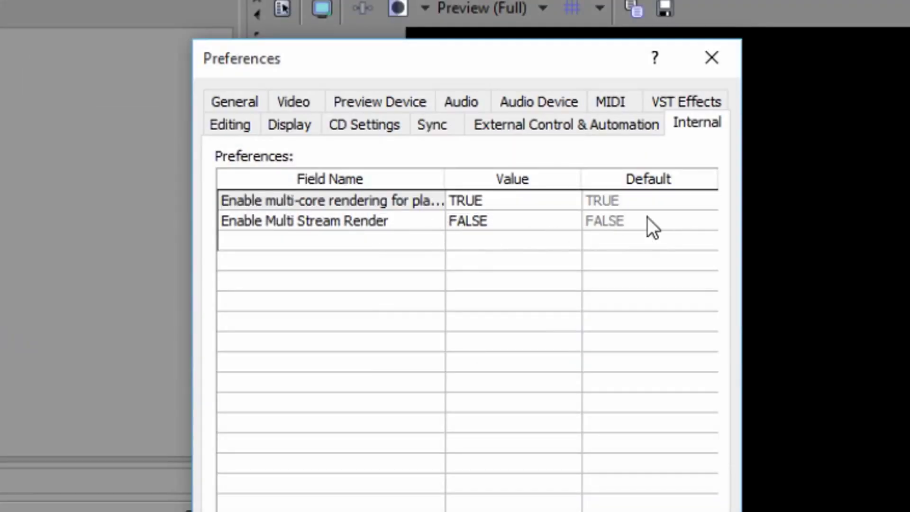
pyautogui.click(645, 199)
pyautogui.click(546, 199)
pyautogui.click(520, 200)
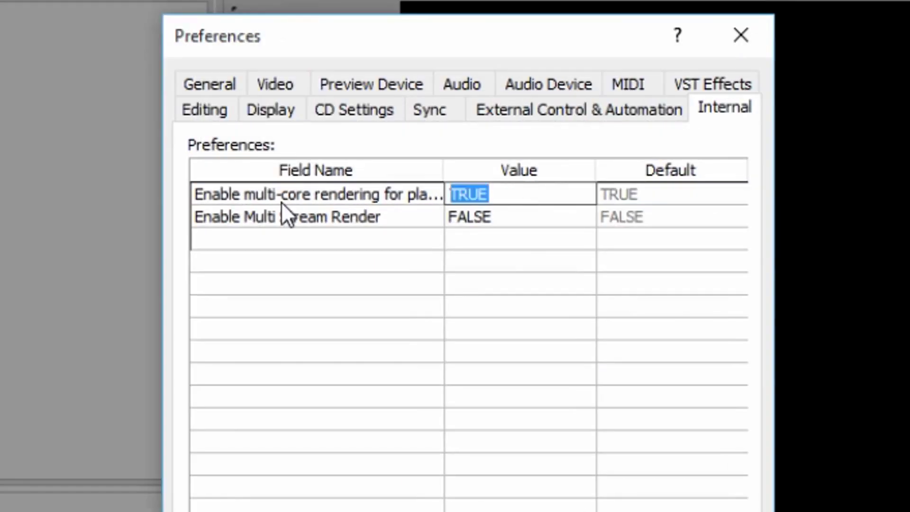
pyautogui.write('FALSE')
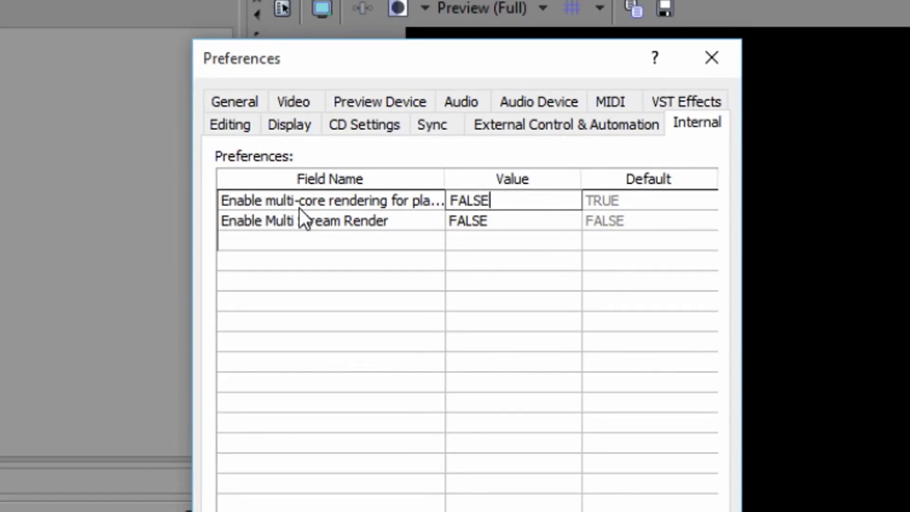
pyautogui.click(481, 378)
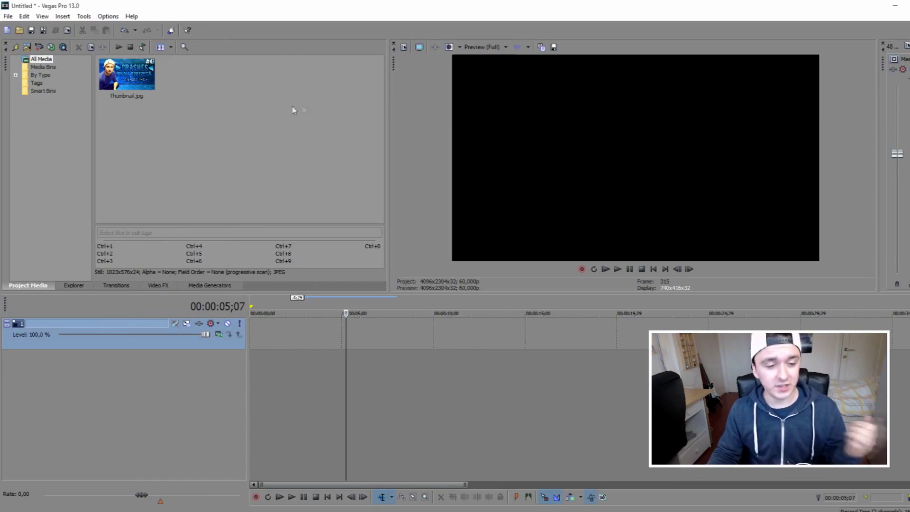
# Step: Keep GPU acceleration of video processing Off in the Video preferences, apply, and close
pyautogui.click(113, 16)
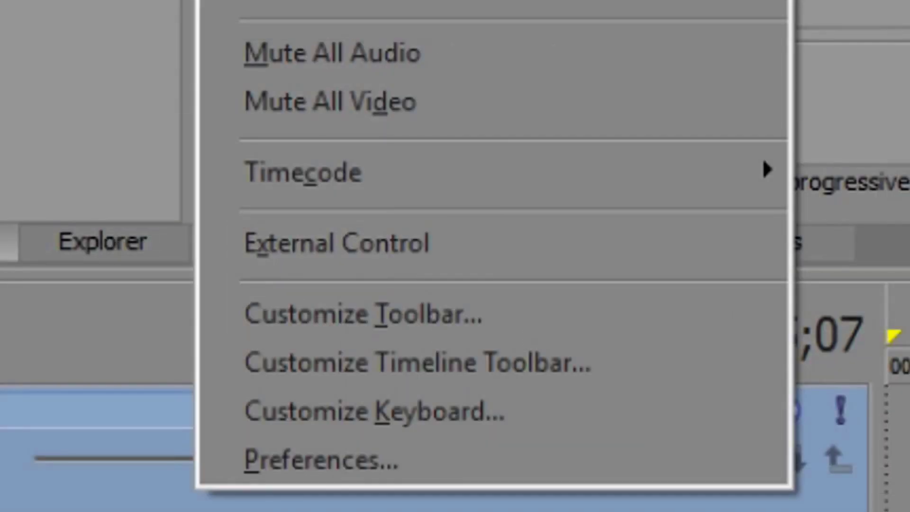
pyautogui.click(614, 479)
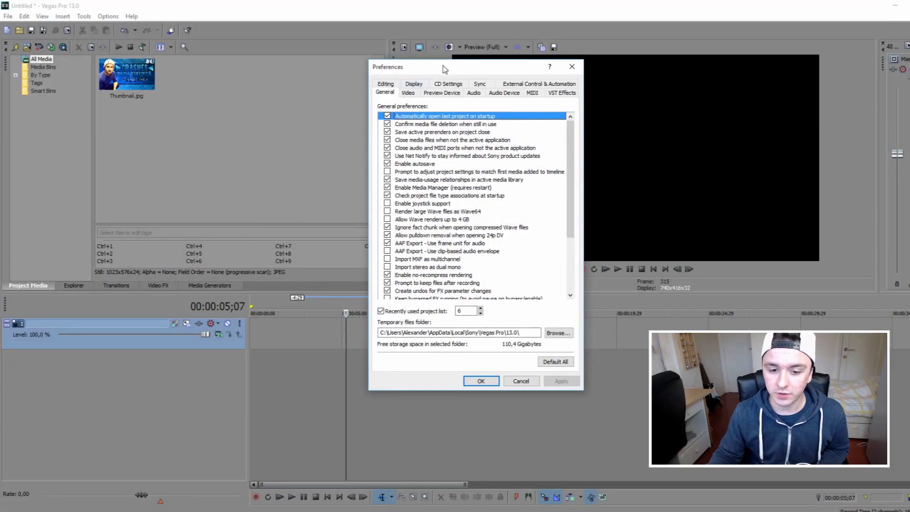
pyautogui.moveTo(444, 69); pyautogui.dragTo(418, 75)
pyautogui.click(385, 99)
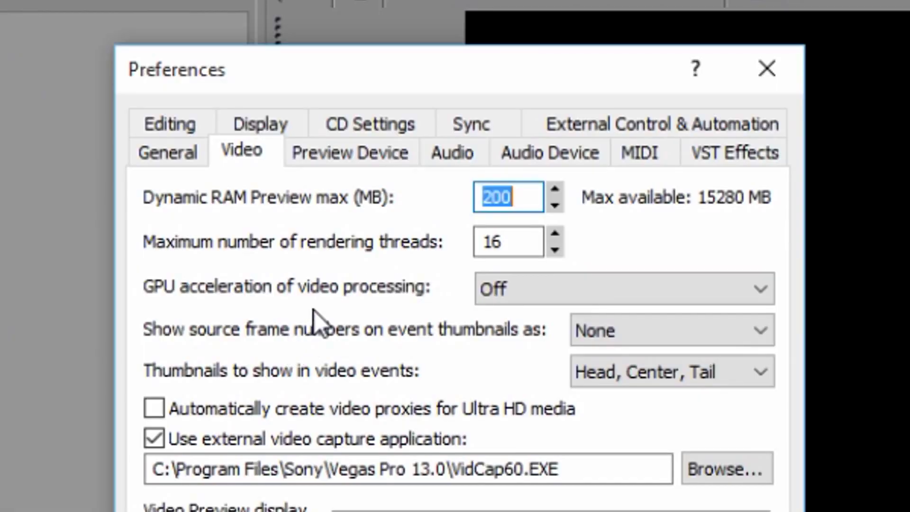
pyautogui.click(558, 275)
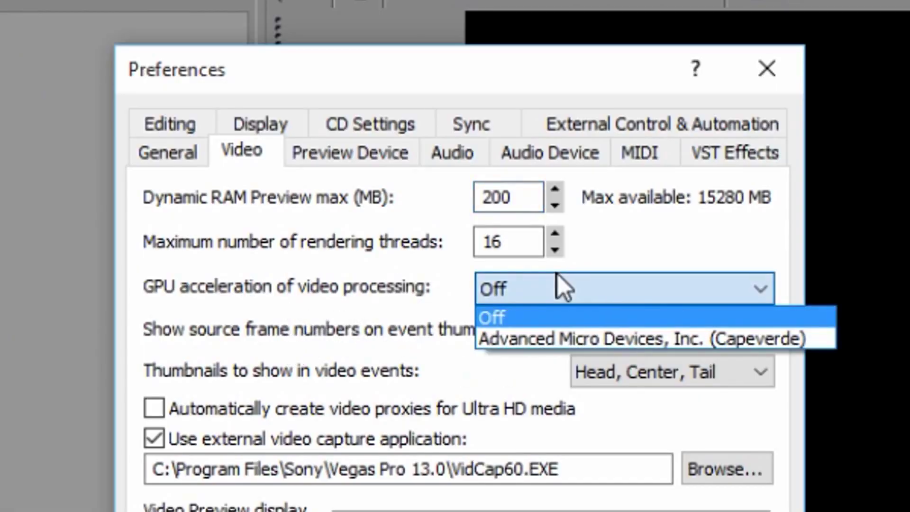
pyautogui.click(559, 320)
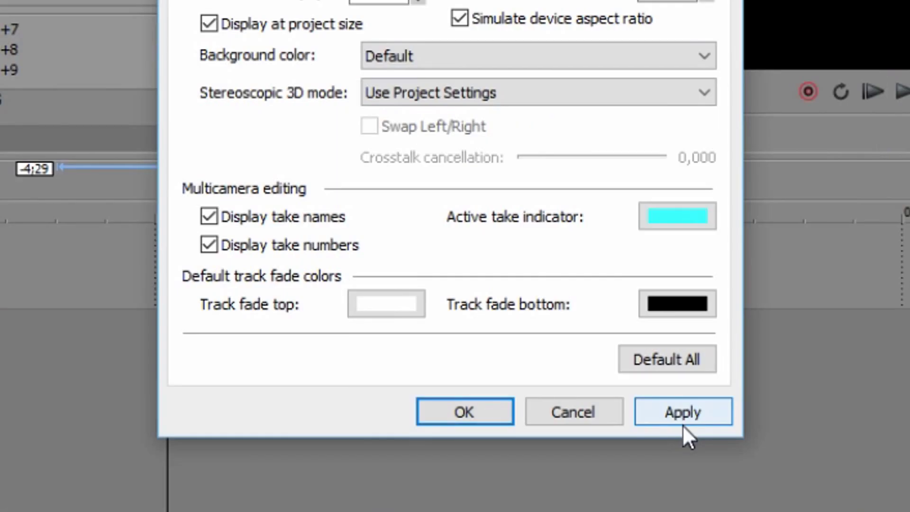
pyautogui.click(683, 425)
pyautogui.click(427, 415)
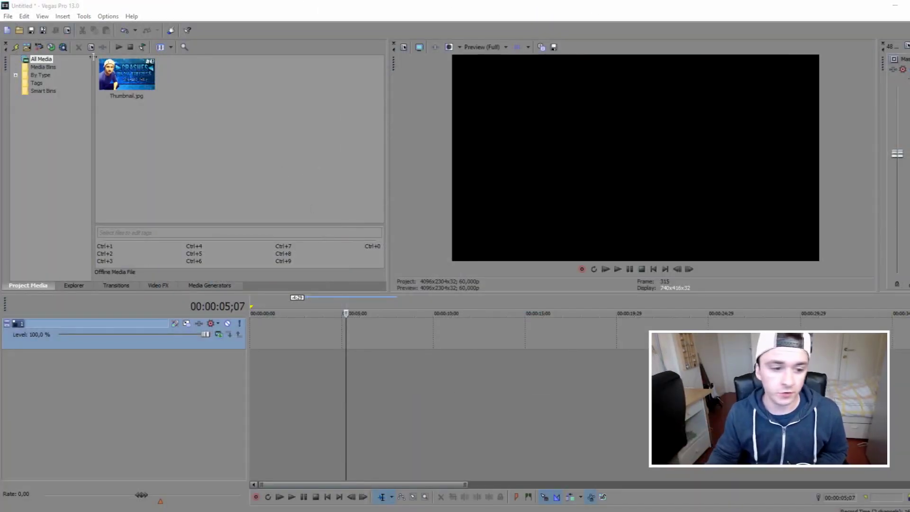
# Step: Put Thumbnail.jpg on the timeline and pick the Sony AVC/MVC Internet 1920x1080-30p render template
pyautogui.moveTo(109, 91); pyautogui.dragTo(319, 334)
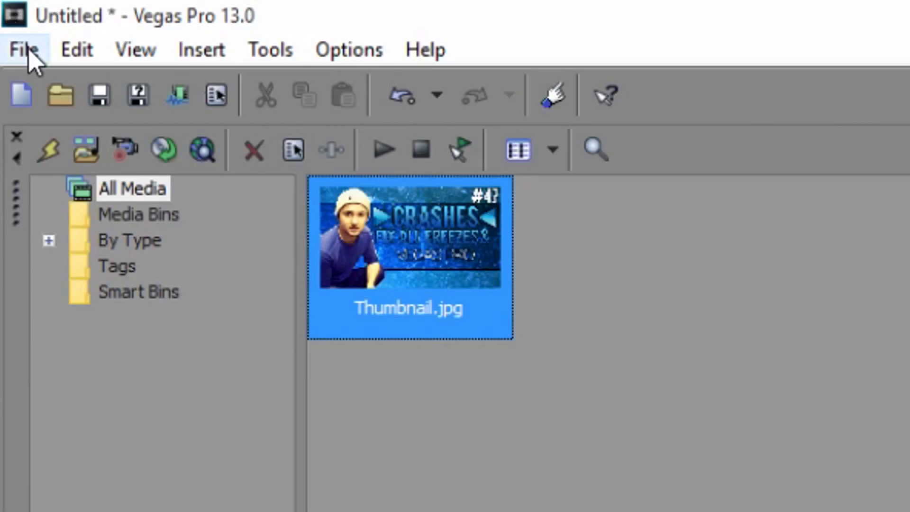
pyautogui.click(8, 16)
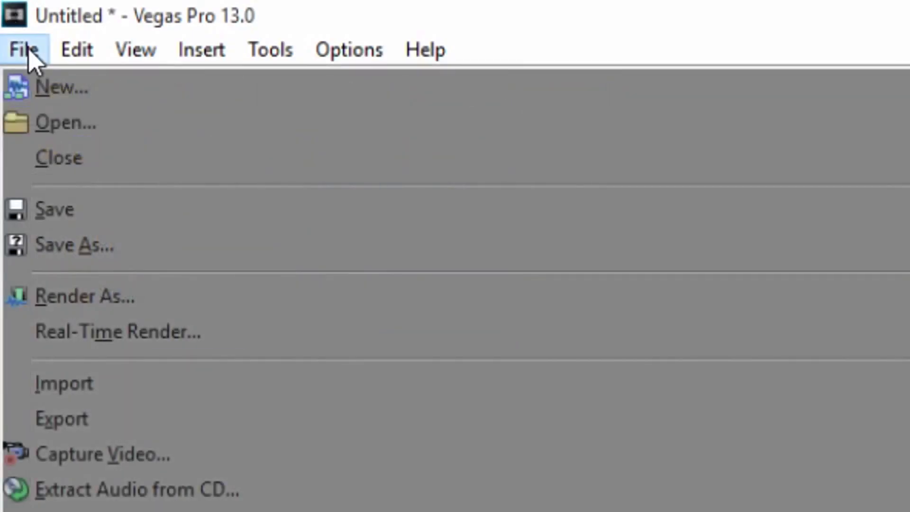
pyautogui.click(85, 92)
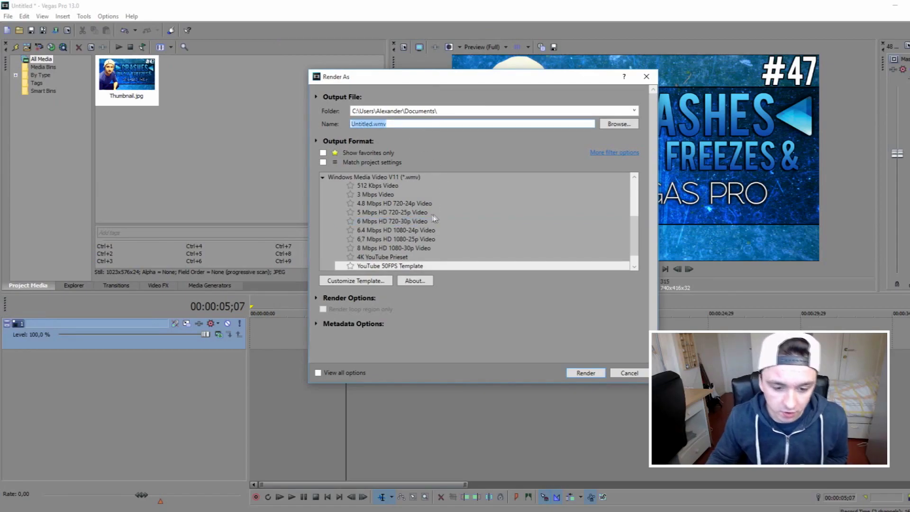
pyautogui.click(386, 177)
pyautogui.scroll(1, 438, 240)
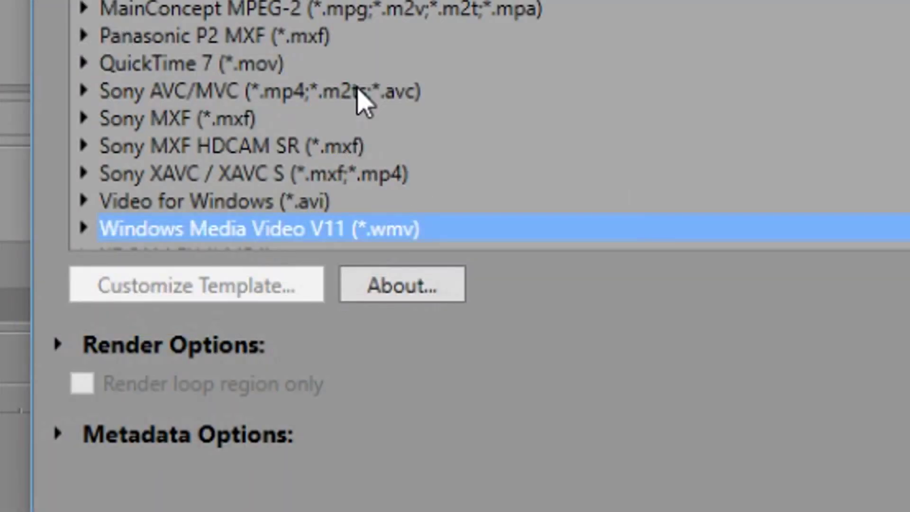
pyautogui.click(404, 225)
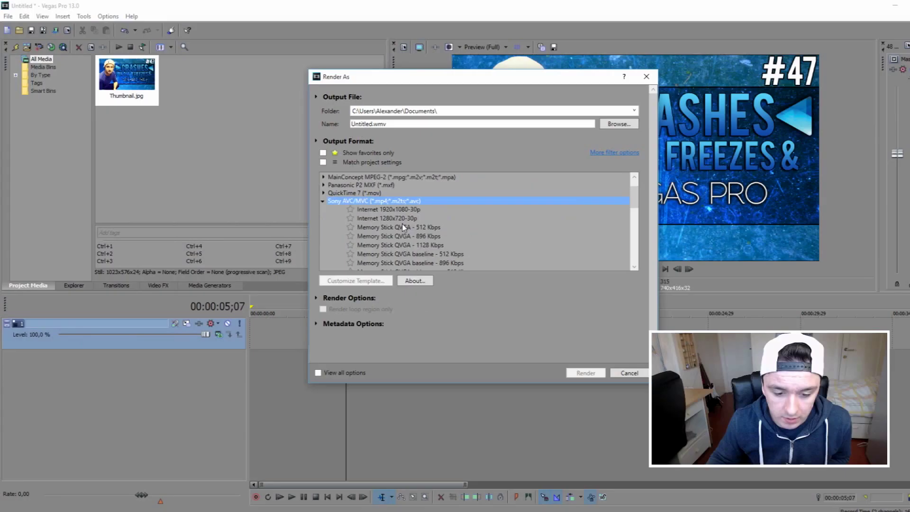
pyautogui.scroll(-5, 404, 226)
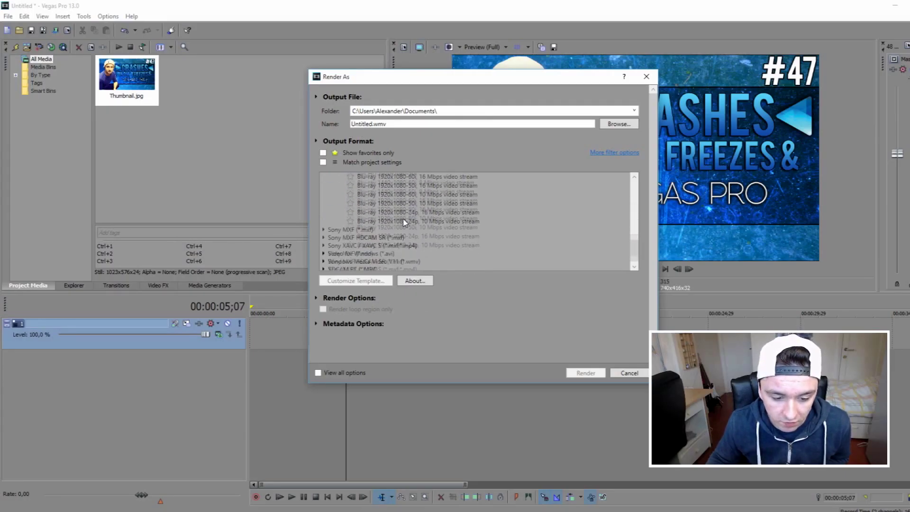
pyautogui.scroll(5, 403, 222)
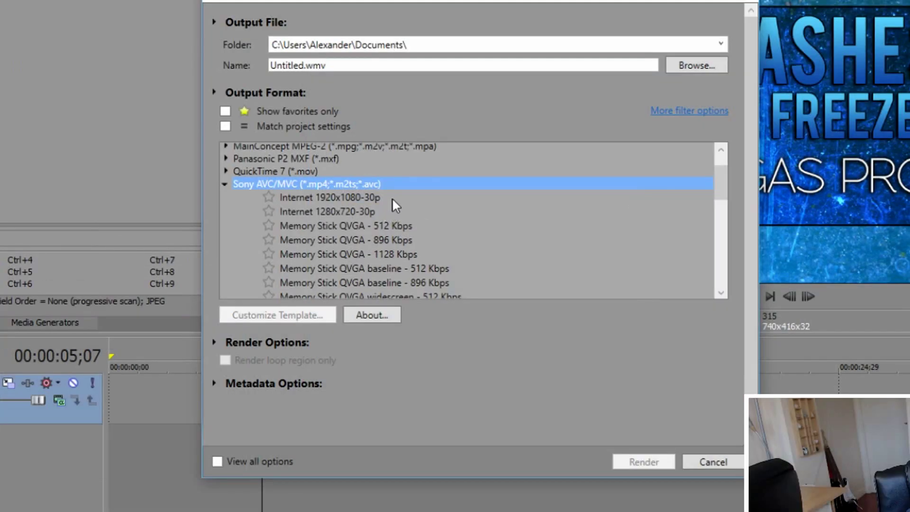
pyautogui.click(426, 206)
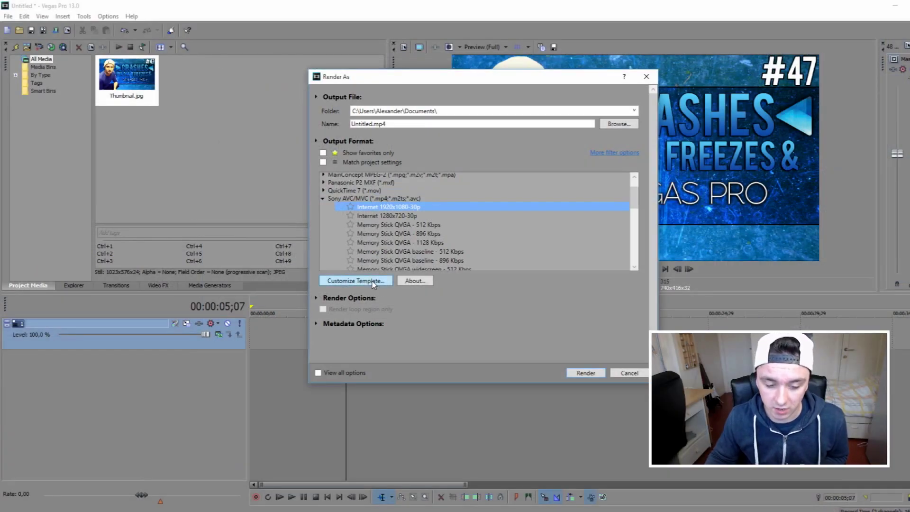
# Step: Customize the template's encode mode to Render using CPU only and start the render
pyautogui.click(355, 281)
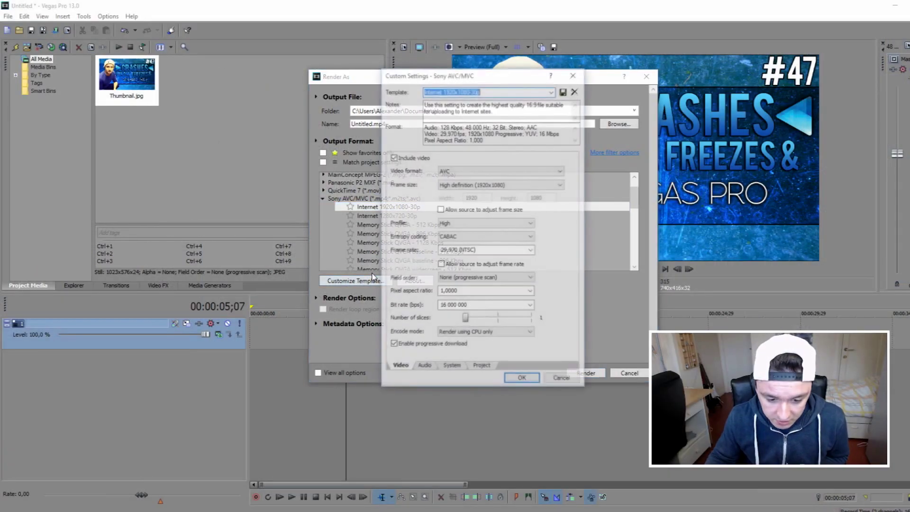
pyautogui.click(501, 333)
pyautogui.click(499, 332)
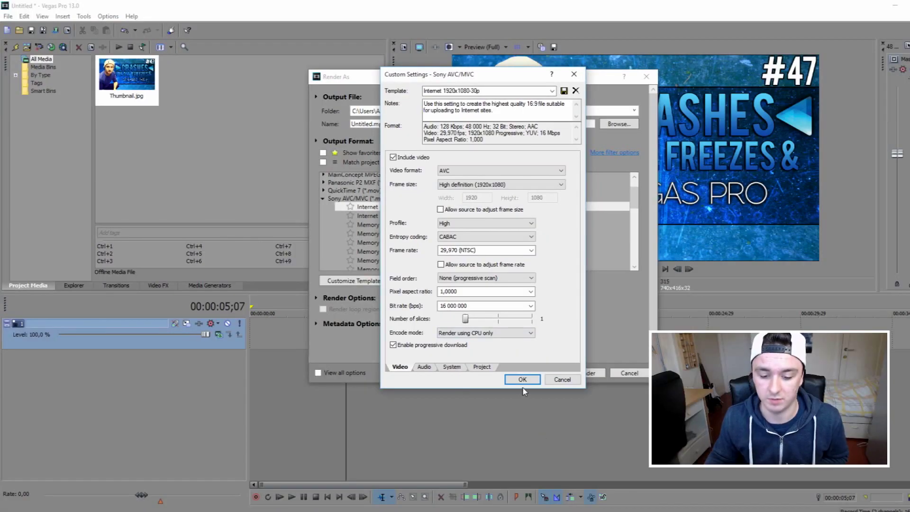
pyautogui.click(523, 382)
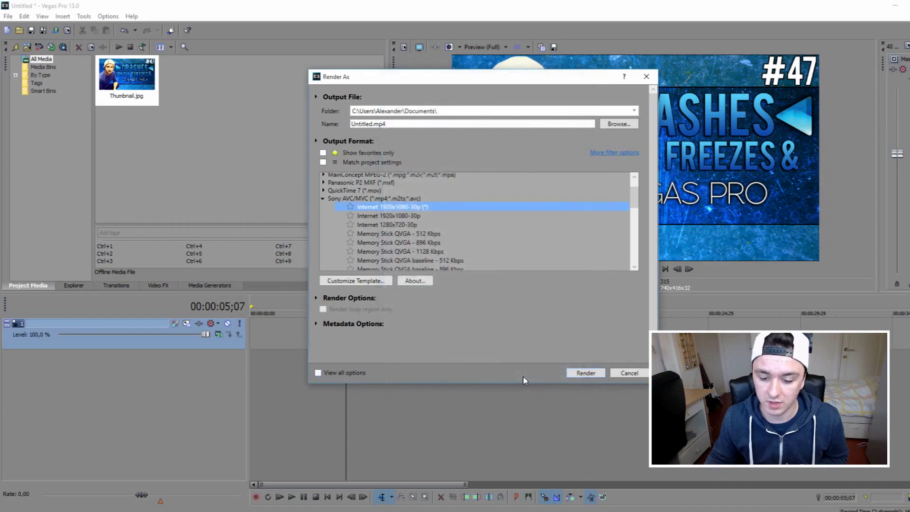
pyautogui.click(586, 373)
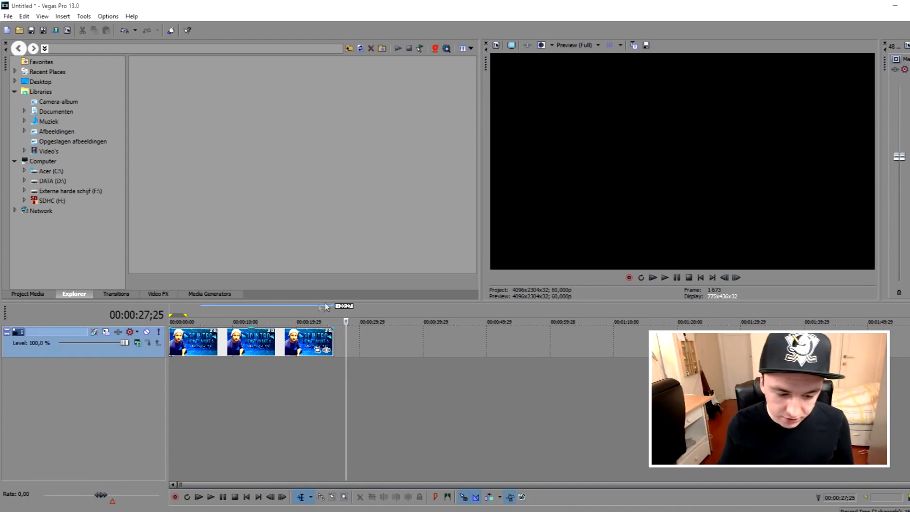
# Step: Enlarge the timeline, return the playhead to the start, and play then stop the intro
pyautogui.moveTo(367, 297); pyautogui.dragTo(368, 292)
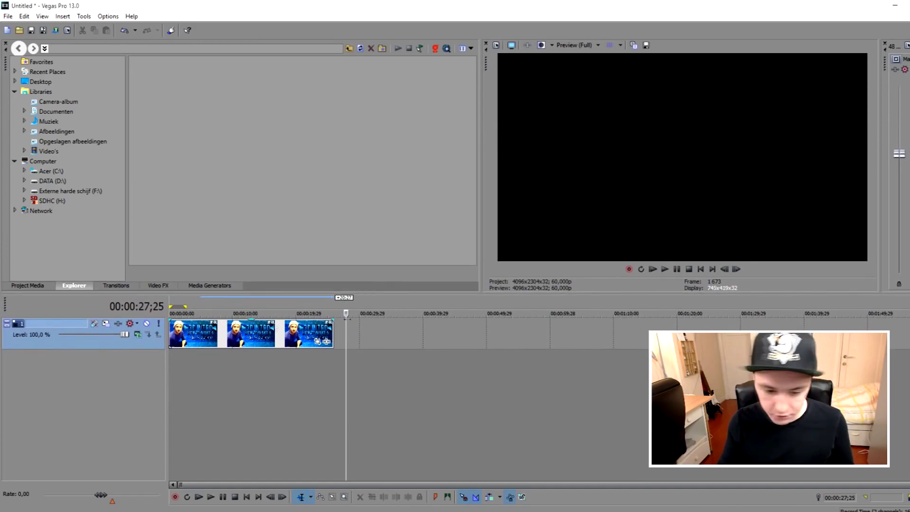
pyautogui.click(701, 269)
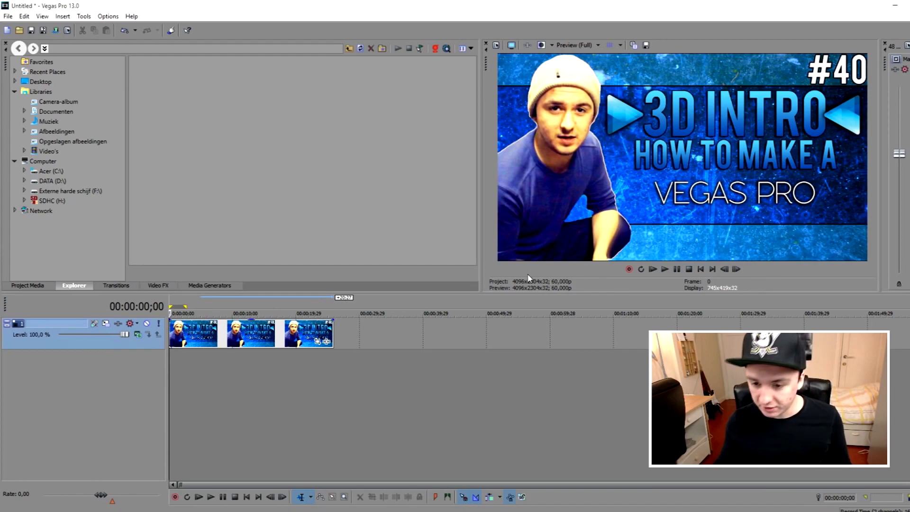
pyautogui.press('space')
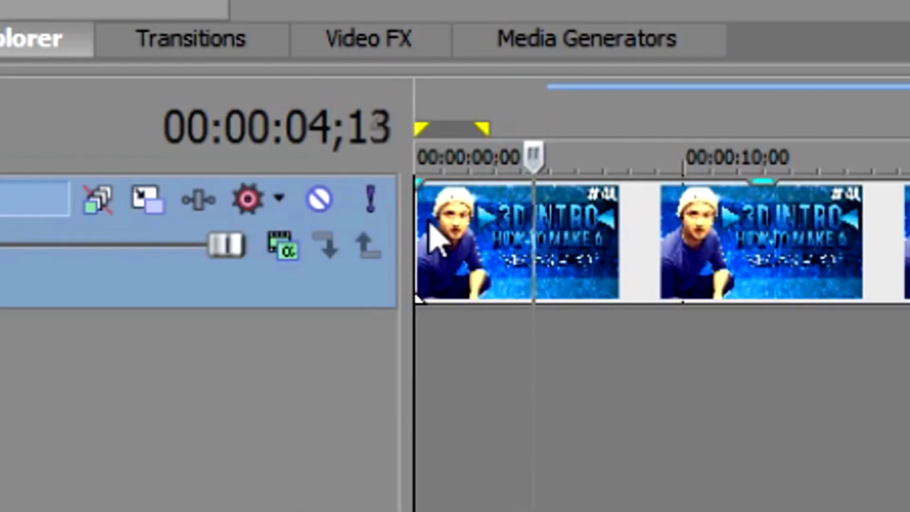
pyautogui.press('space')
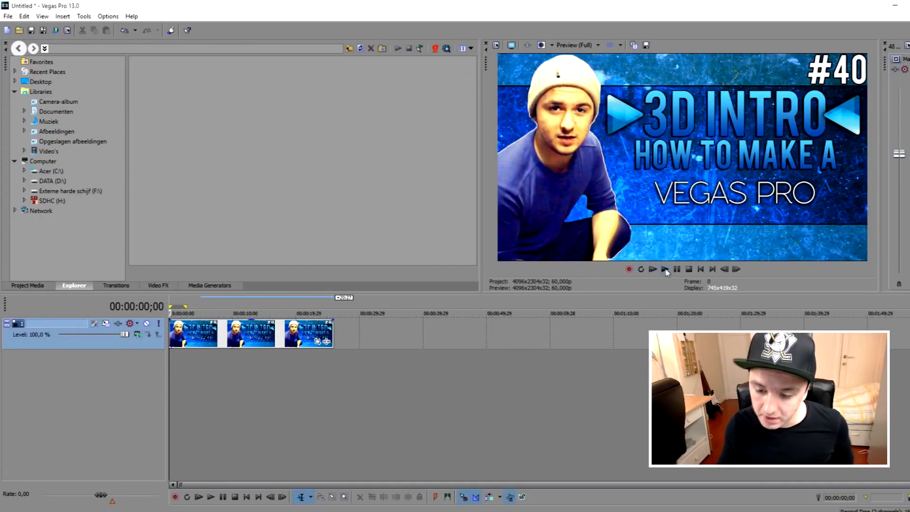
# Step: Test Play and Pause in the transport bar, stopping and restarting from 00:00:05;07
pyautogui.click(665, 268)
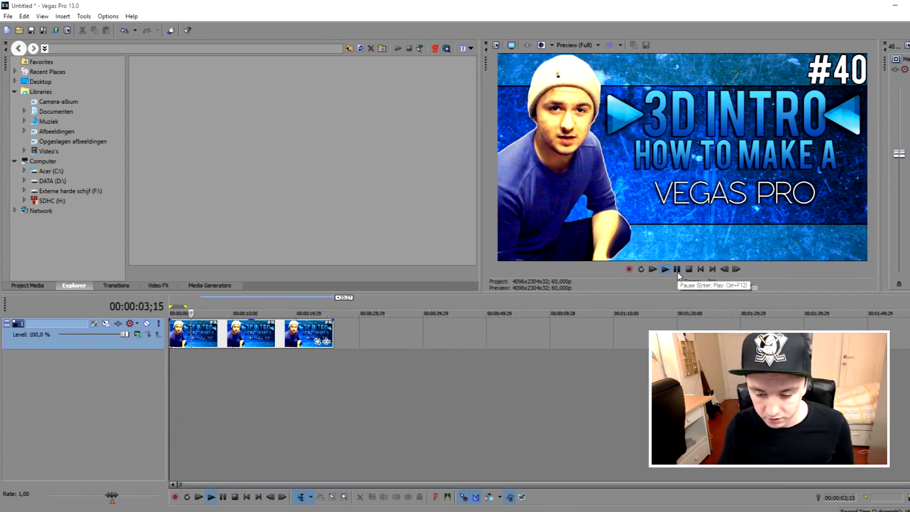
pyautogui.click(677, 269)
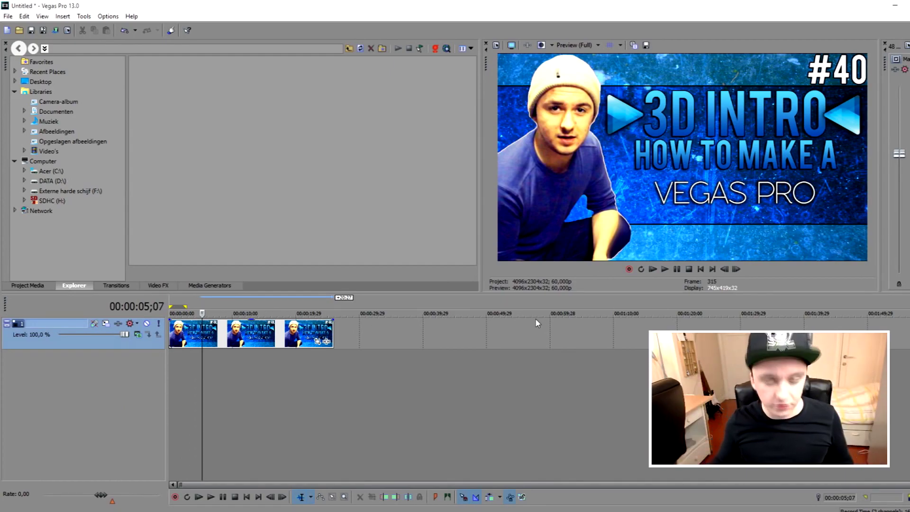
pyautogui.click(665, 269)
pyautogui.press('space')
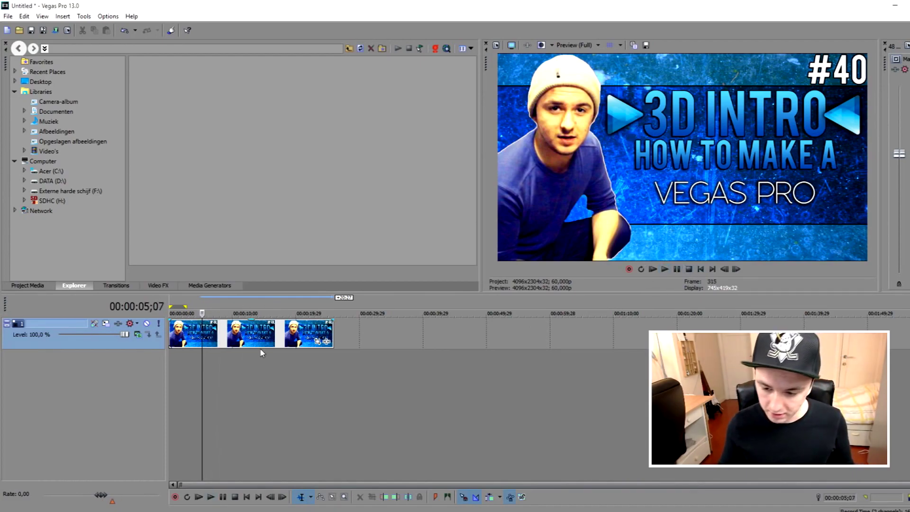
pyautogui.press('space')
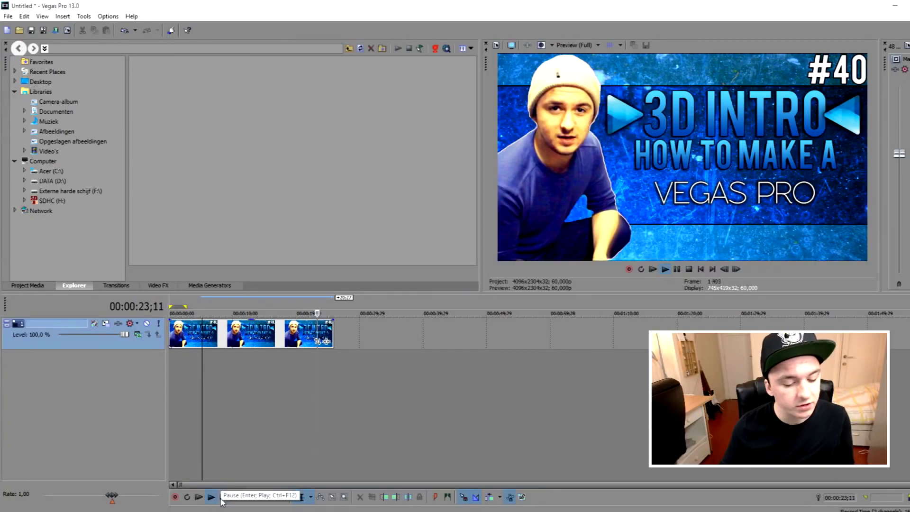
# Step: Pause near the clip's end, jump back to the start, and briefly play the selected intro clip
pyautogui.click(221, 497)
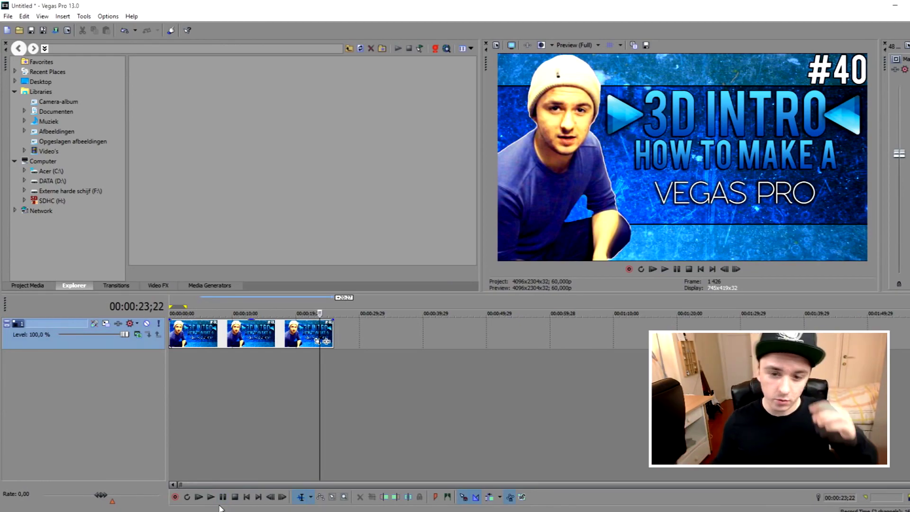
pyautogui.click(701, 268)
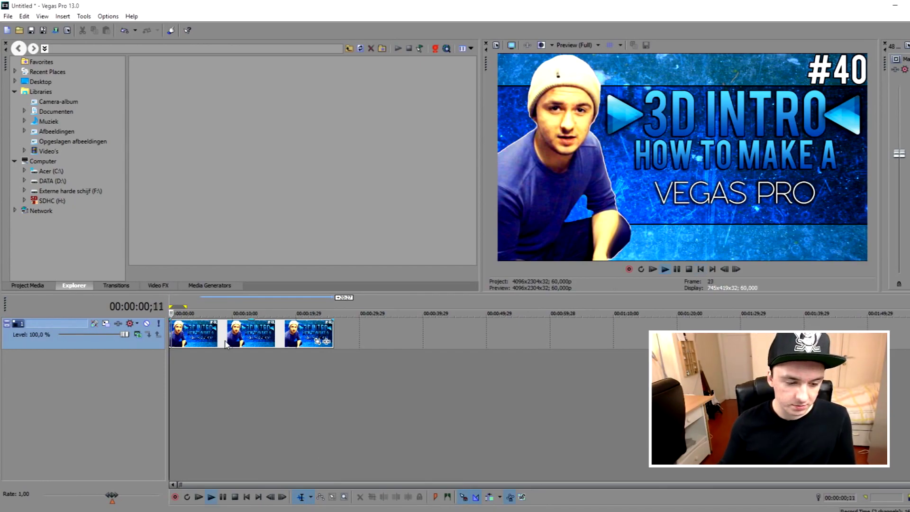
pyautogui.scroll(3, 227, 342)
pyautogui.scroll(-1, 238, 343)
pyautogui.click(230, 340)
pyautogui.press('space')
pyautogui.press('space')
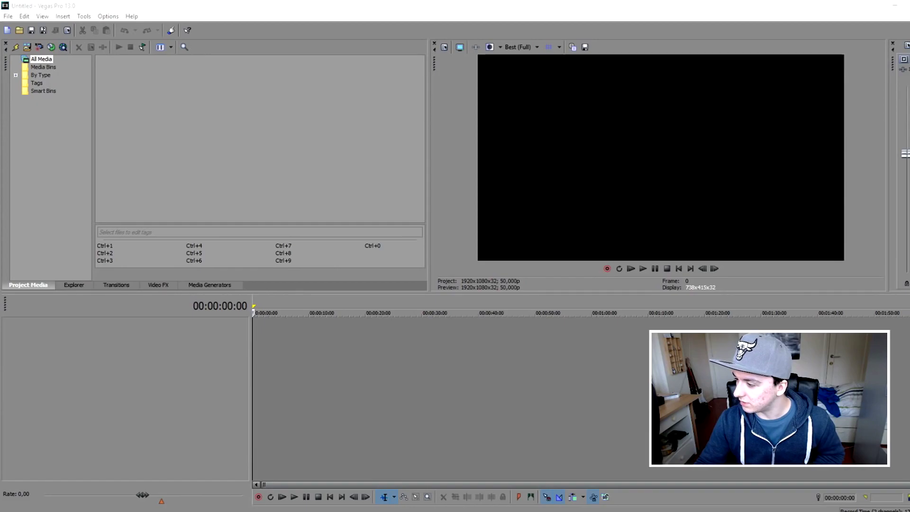
# Step: Drop video.mp4 on the timeline starting at zero and scrub through it, returning to the start
pyautogui.moveTo(744, 297); pyautogui.dragTo(301, 341)
pyautogui.moveTo(405, 339)
pyautogui.mouseDown()
pyautogui.moveTo(338, 336)
pyautogui.moveTo(392, 339)
pyautogui.mouseUp()
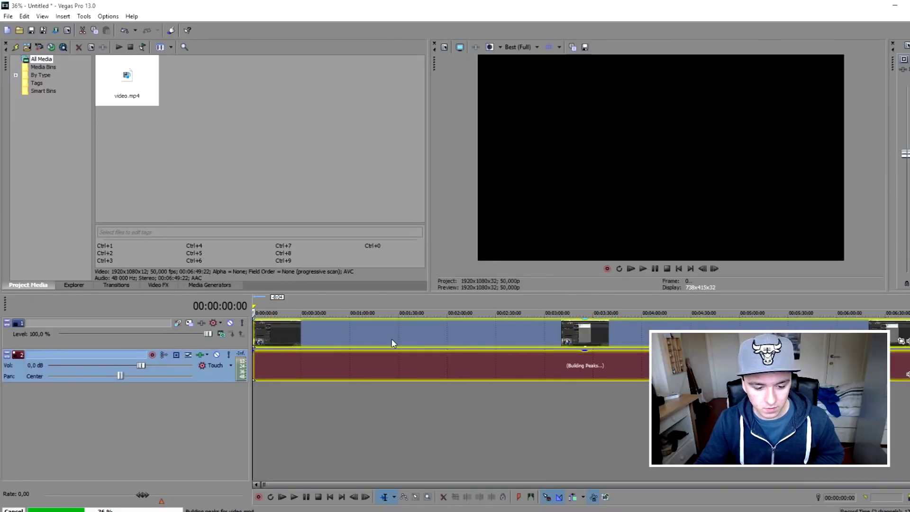
pyautogui.click(479, 331)
pyautogui.click(507, 333)
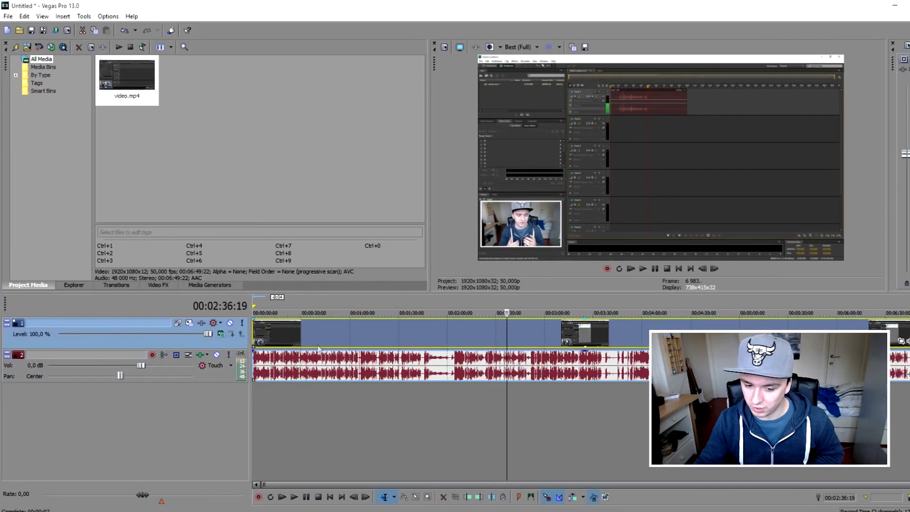
pyautogui.scroll(5, 441, 341)
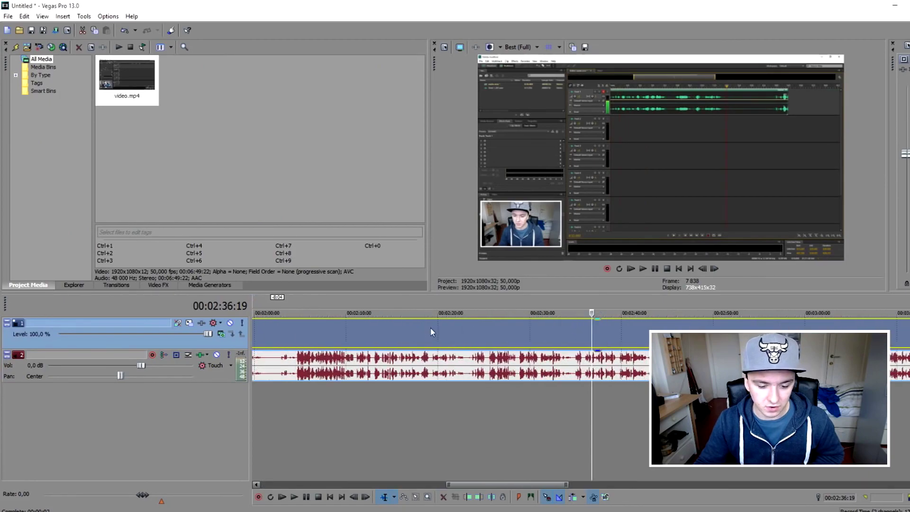
pyautogui.click(400, 332)
pyautogui.scroll(2, 456, 338)
pyautogui.click(578, 337)
pyautogui.click(613, 334)
pyautogui.click(677, 335)
pyautogui.press('Home')
# Step: Split the video and audio events at frame 23, undo the split, and play from the start
pyautogui.scroll(6, 419, 337)
pyautogui.scroll(3, 419, 338)
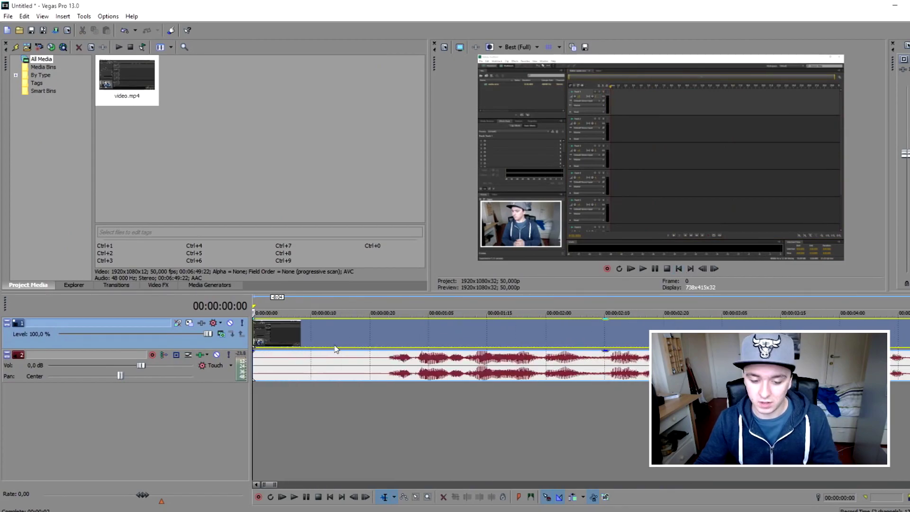
pyautogui.click(382, 359)
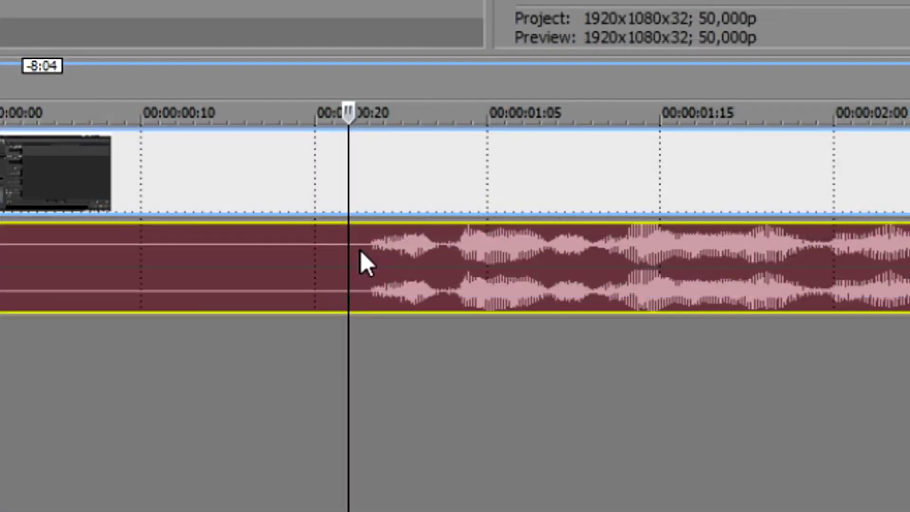
pyautogui.click(363, 248)
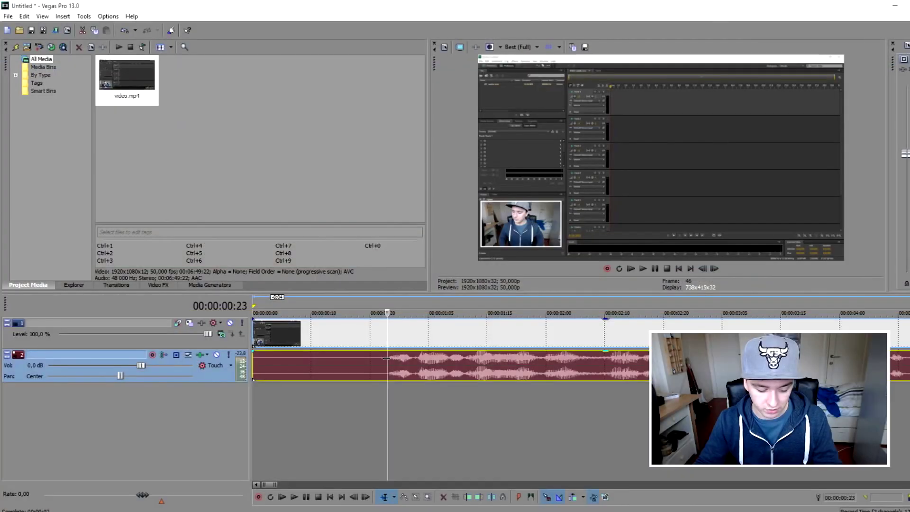
pyautogui.press('s')
pyautogui.click(307, 340)
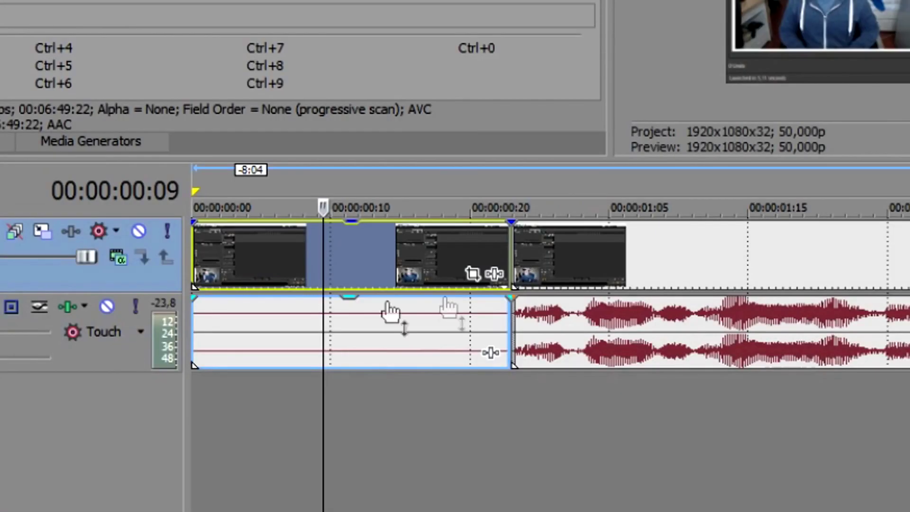
pyautogui.click(352, 363)
pyautogui.click(319, 343)
pyautogui.hotkey('ctrl', 'z')
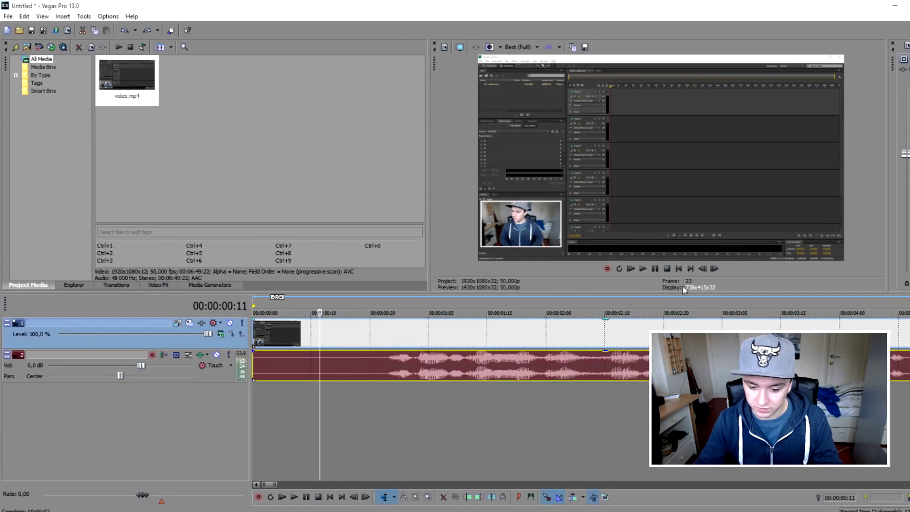
pyautogui.click(680, 269)
pyautogui.press('space')
pyautogui.press('space')
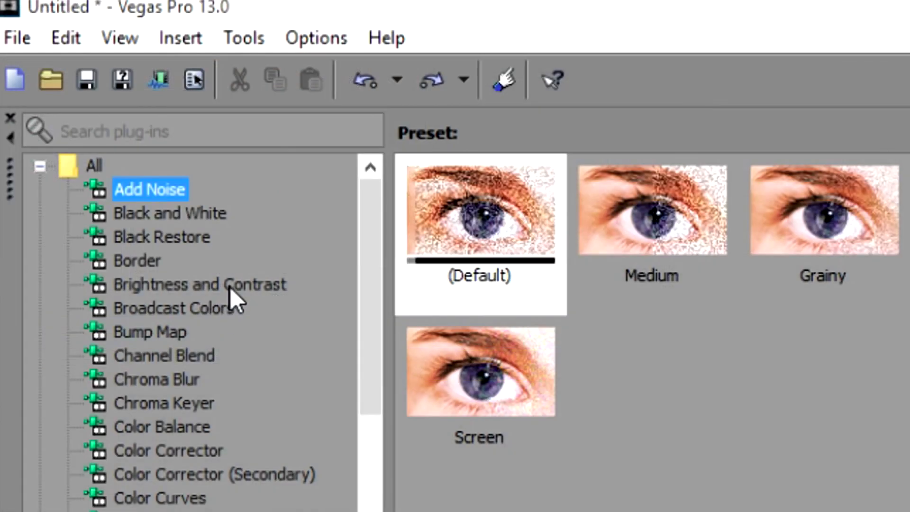
# Step: Apply Brightness and Contrast to the video clip with the Flat preset
pyautogui.moveTo(79, 100); pyautogui.dragTo(362, 332)
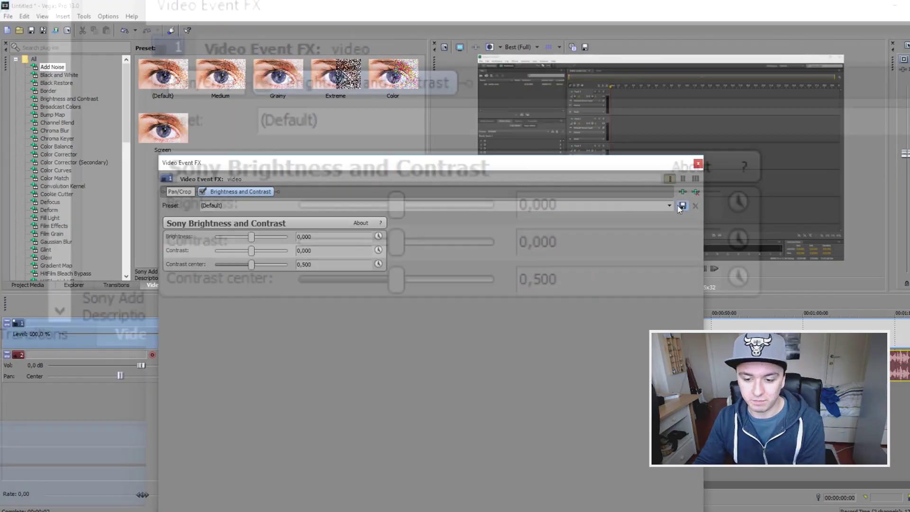
pyautogui.click(669, 206)
pyautogui.click(658, 273)
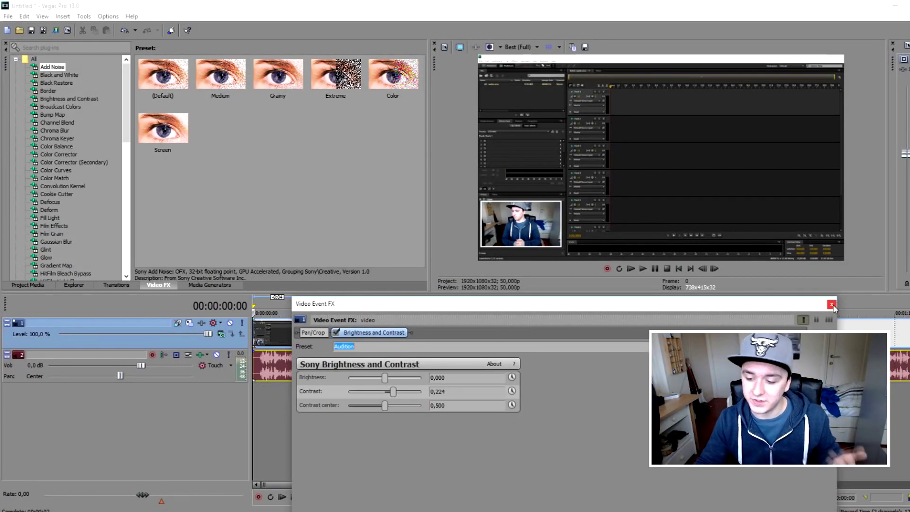
pyautogui.click(832, 305)
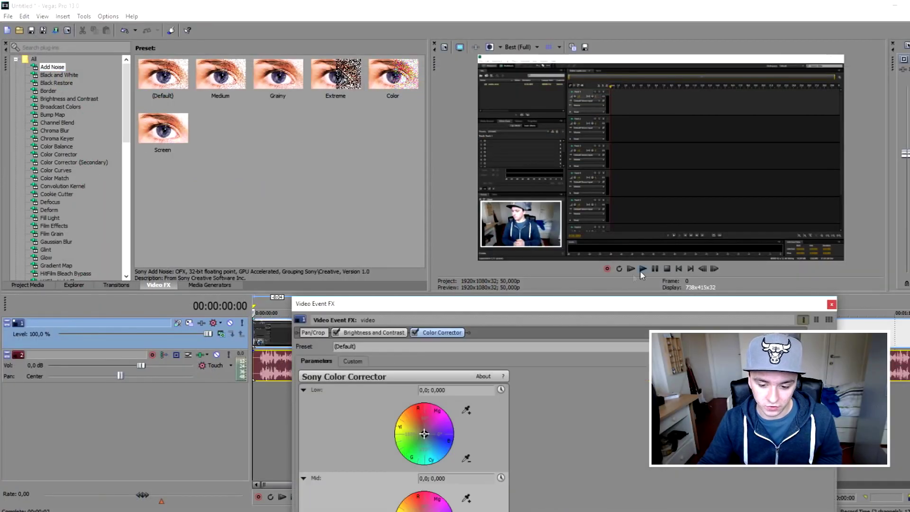
# Step: Set the Color Corrector effect to the Das wel nice preset and close the FX window
pyautogui.moveTo(594, 303); pyautogui.dragTo(481, 106)
pyautogui.click(689, 148)
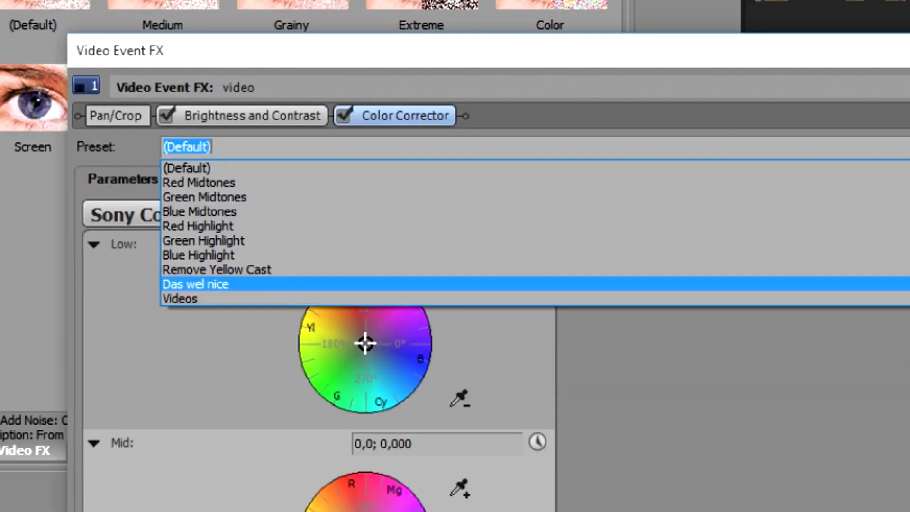
pyautogui.click(535, 284)
pyautogui.click(773, 108)
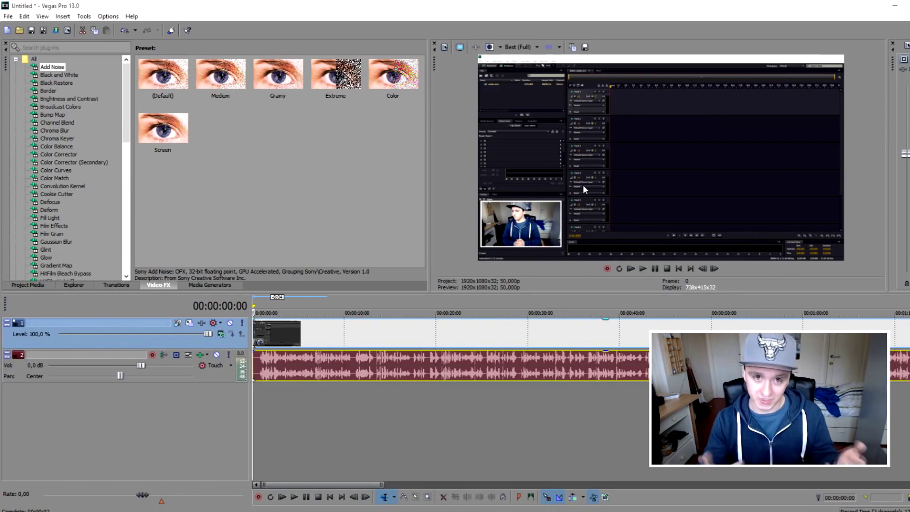
pyautogui.scroll(5, 408, 355)
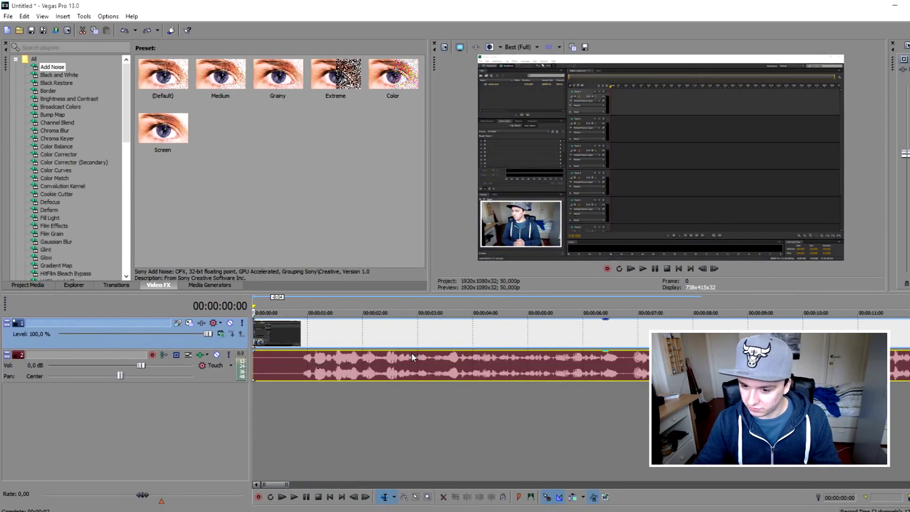
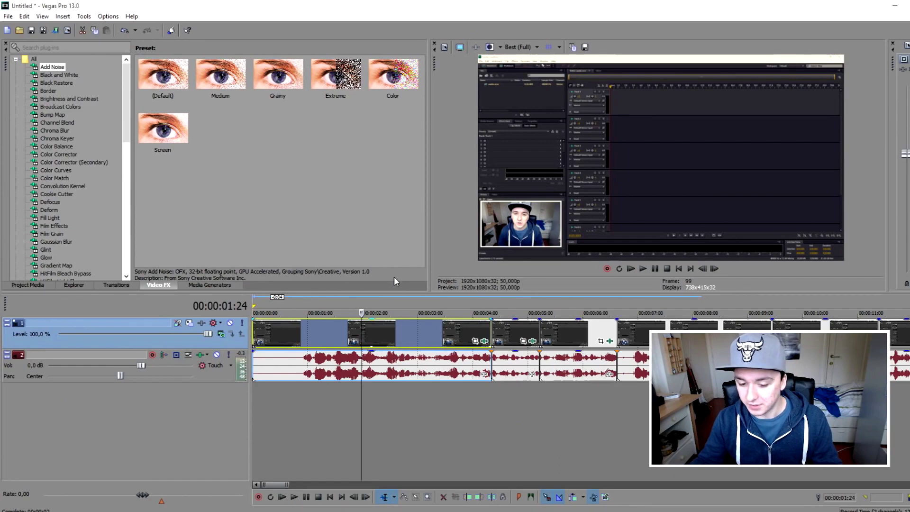
# Step: Scrub the timeline and play back the cut section from 00:00:03:24 to 00:00:04:16
pyautogui.moveTo(412, 311); pyautogui.dragTo(453, 310)
pyautogui.click(471, 305)
pyautogui.press('space')
pyautogui.press('space')
pyautogui.press('space')
pyautogui.press('space')
pyautogui.click(507, 297)
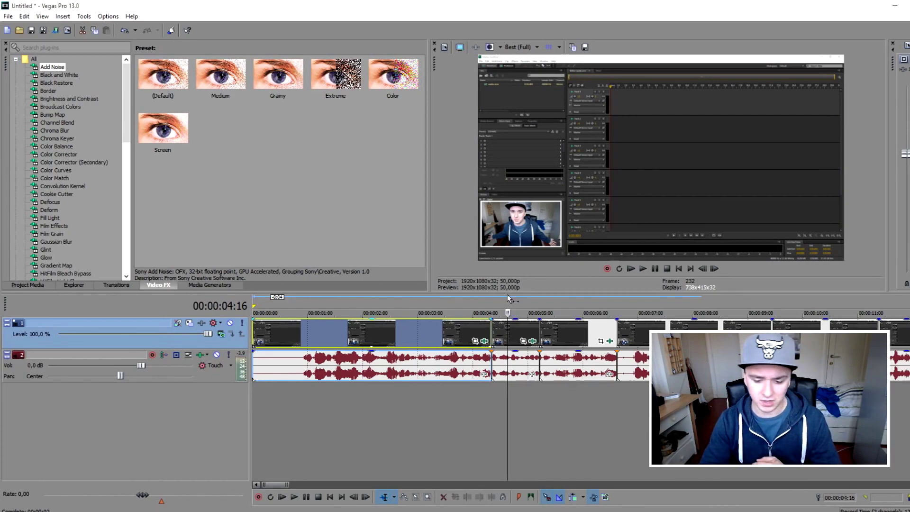
# Step: Lower the first audio event's volume and play it back to check the quieter audio
pyautogui.moveTo(411, 353); pyautogui.dragTo(416, 377)
pyautogui.click(512, 372)
pyautogui.scroll(2, 517, 373)
pyautogui.scroll(1, 520, 374)
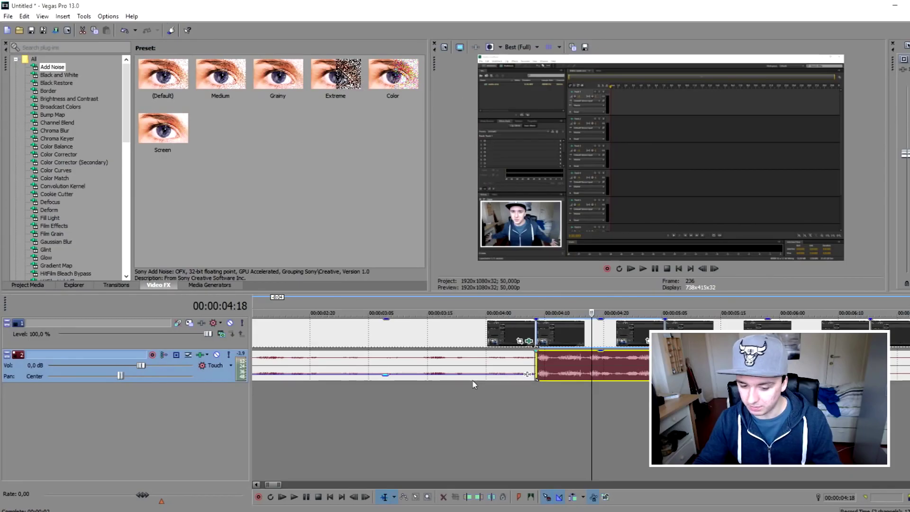
pyautogui.scroll(-2, 474, 385)
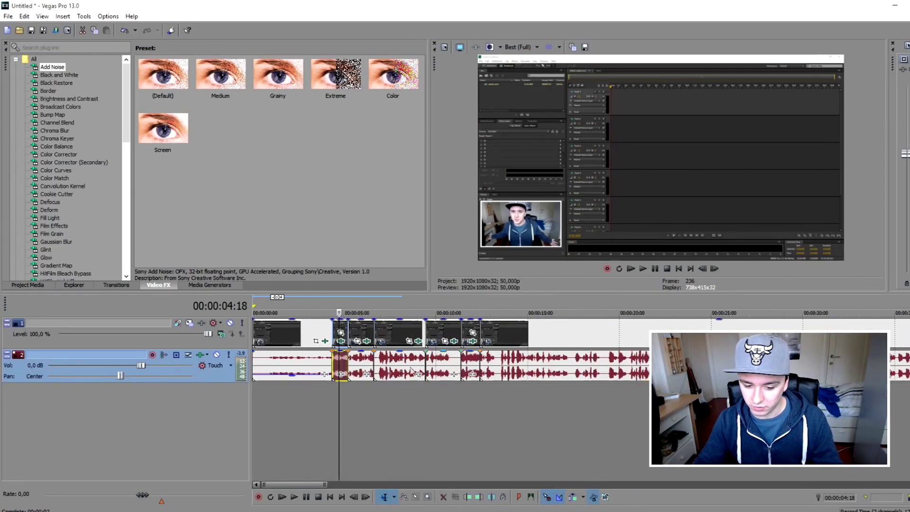
pyautogui.click(386, 374)
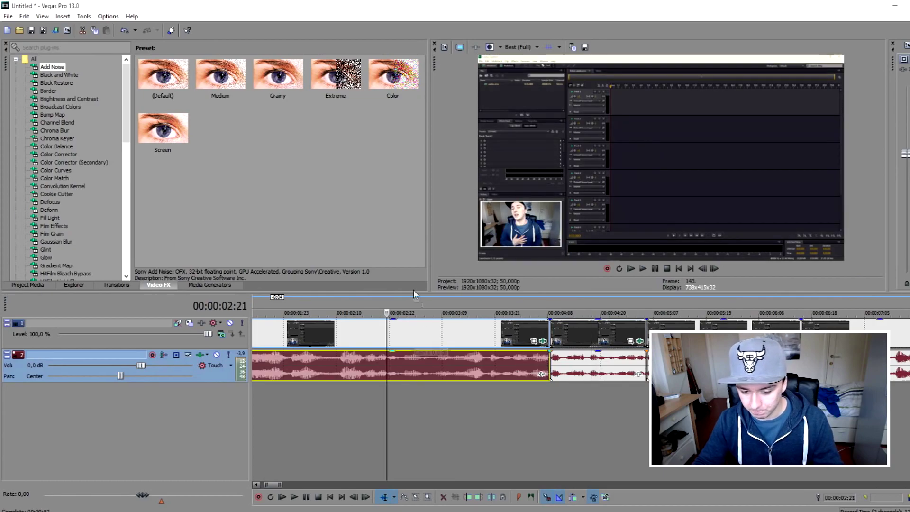
pyautogui.scroll(-3, 417, 329)
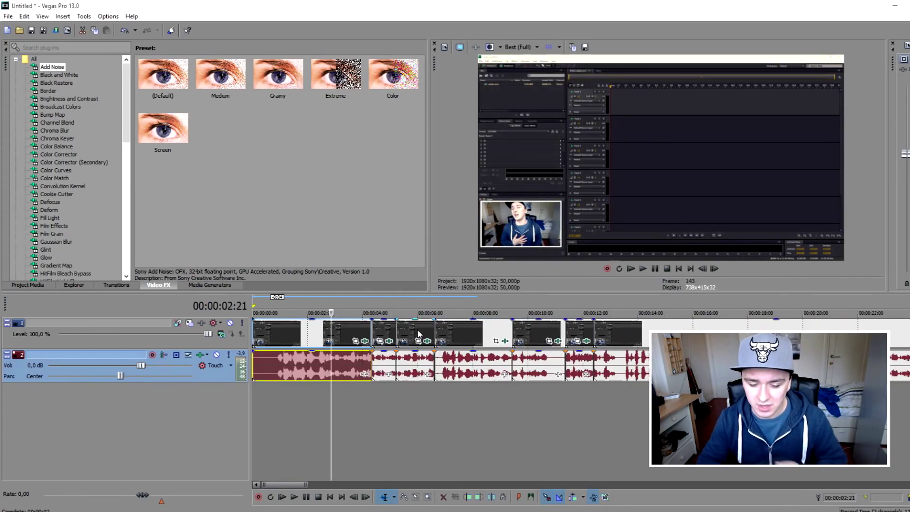
pyautogui.scroll(2, 420, 386)
pyautogui.press('space')
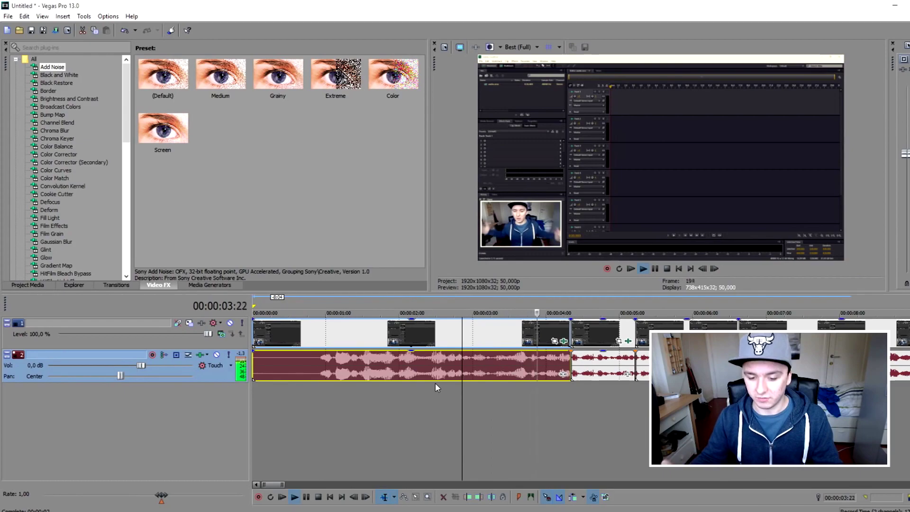
pyautogui.press('space')
pyautogui.press('space')
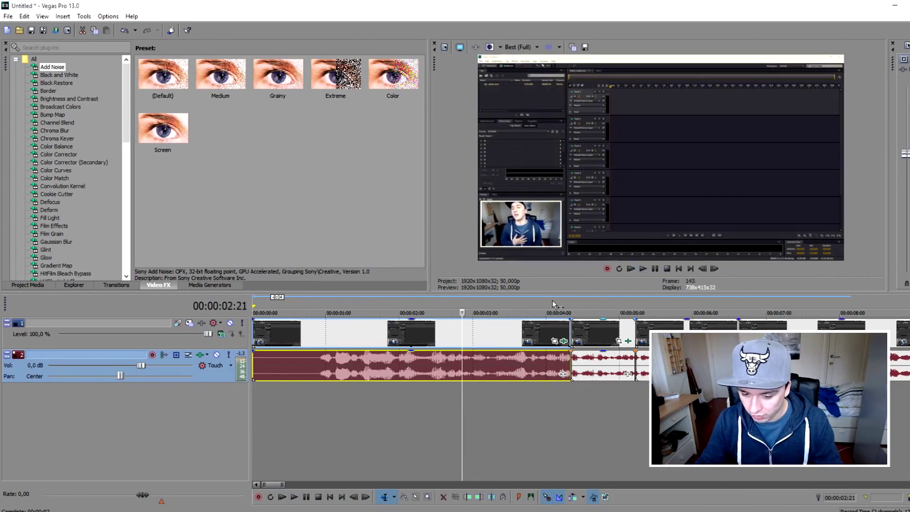
pyautogui.press('space')
pyautogui.scroll(-1, 558, 295)
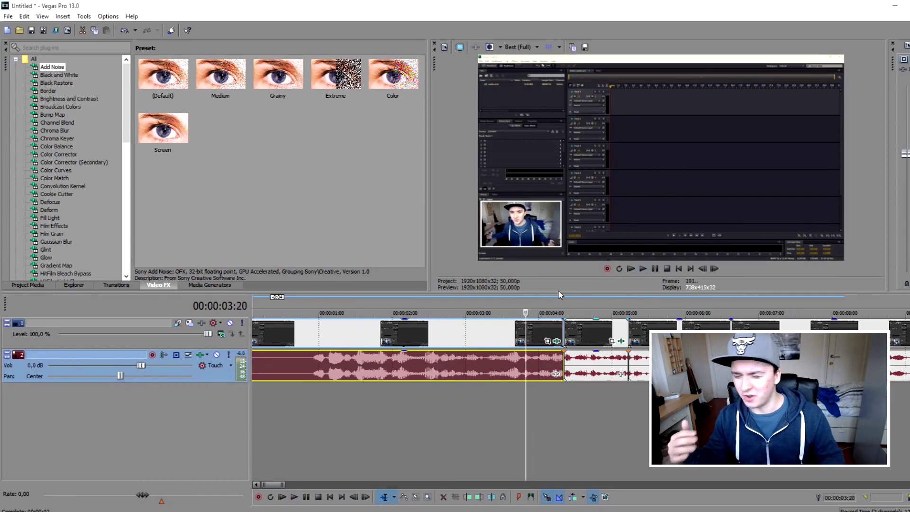
pyautogui.press('space')
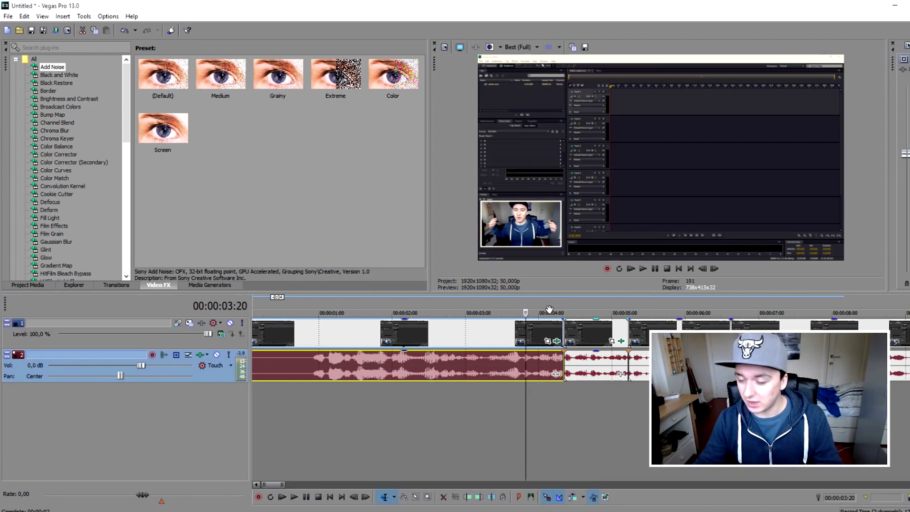
# Step: Delete every remaining video and audio event, including two marked time ranges
pyautogui.click(531, 334)
pyautogui.scroll(-3, 532, 334)
pyautogui.press('Delete')
pyautogui.click(371, 335)
pyautogui.press('Delete')
pyautogui.click(525, 360)
pyautogui.press('Delete')
pyautogui.moveTo(398, 300); pyautogui.dragTo(271, 304)
pyautogui.press('Delete')
pyautogui.moveTo(520, 306); pyautogui.dragTo(316, 302)
pyautogui.press('Delete')
pyautogui.click(566, 337)
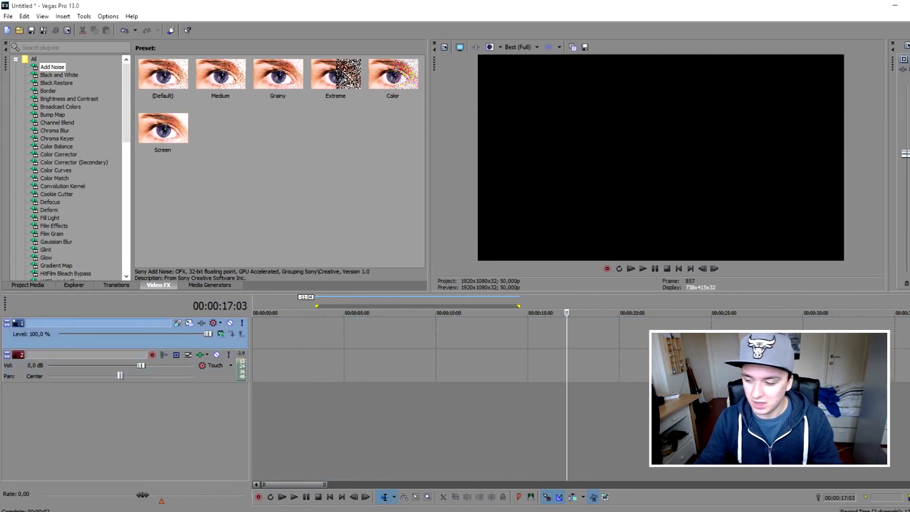
# Step: Add the new six-minute recording at 00:00:00:00 and check frames through to its end
pyautogui.moveTo(909, 341); pyautogui.dragTo(308, 351)
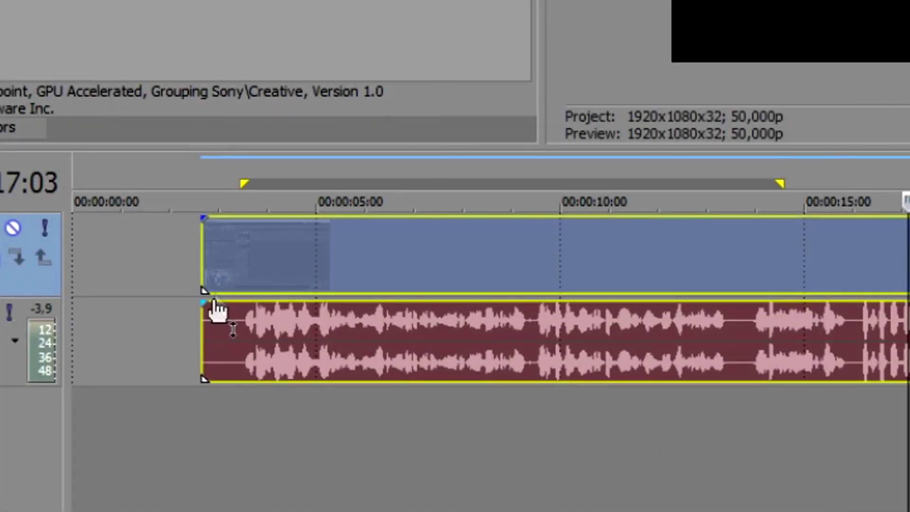
pyautogui.moveTo(381, 331); pyautogui.dragTo(289, 336)
pyautogui.scroll(-7, 520, 365)
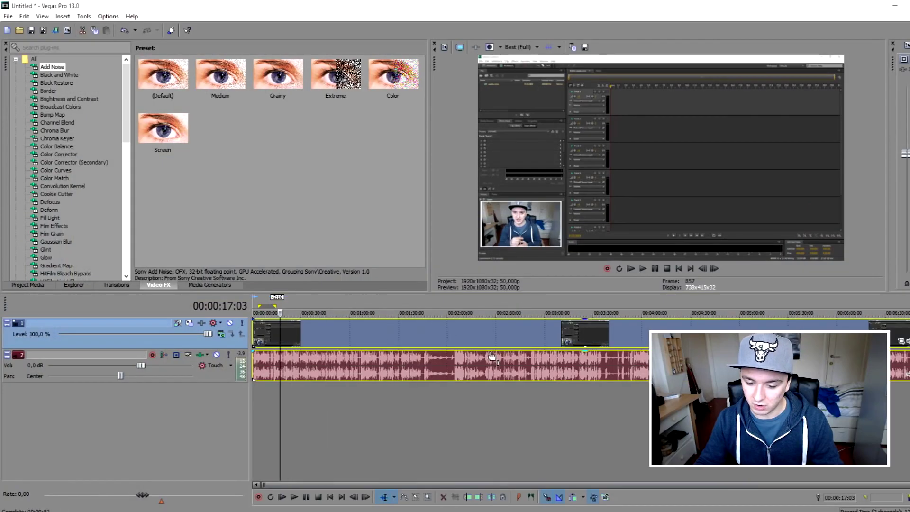
pyautogui.click(531, 365)
pyautogui.click(693, 364)
pyautogui.click(828, 365)
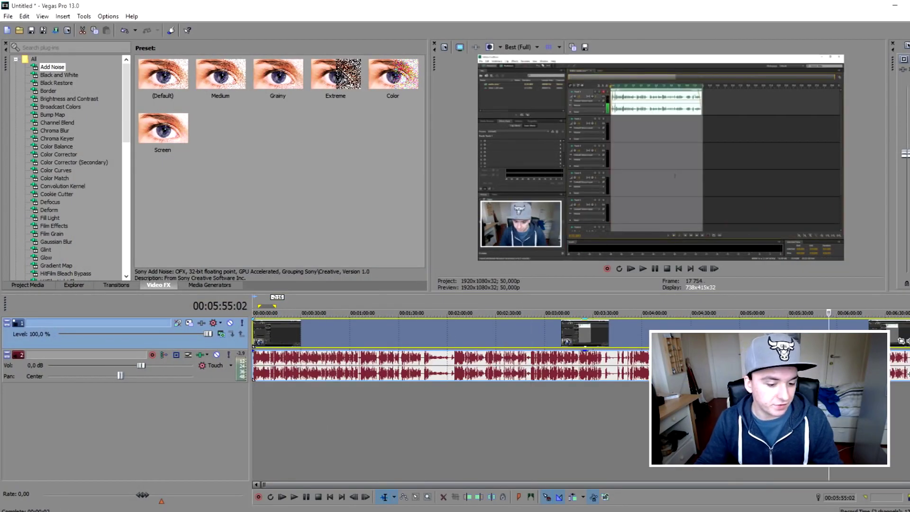
pyautogui.click(904, 332)
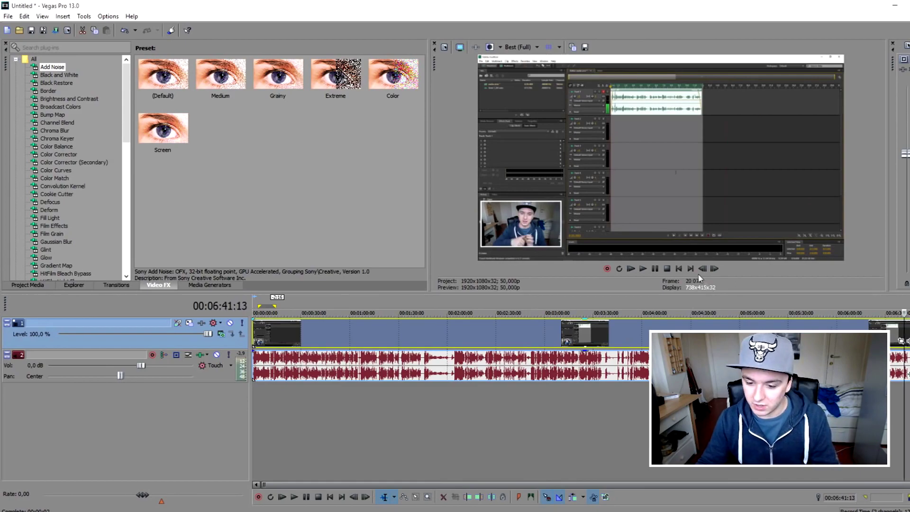
pyautogui.click(679, 268)
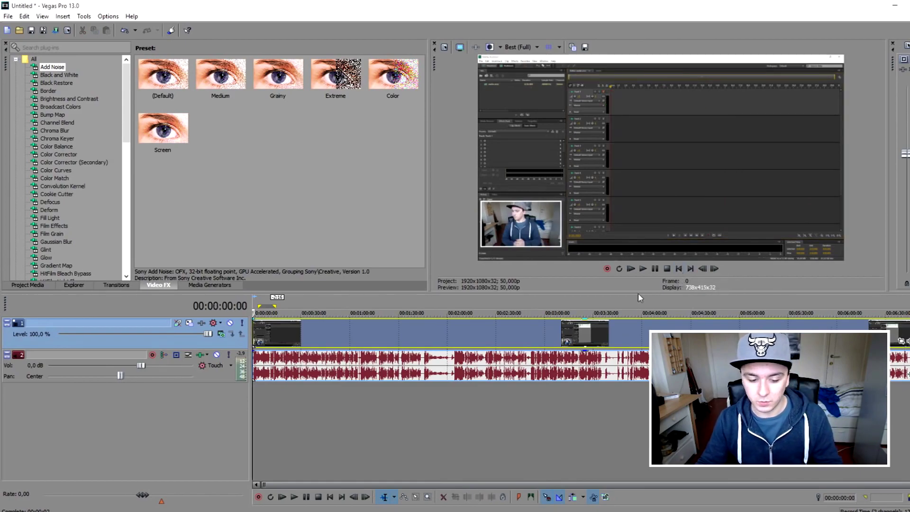
pyautogui.scroll(5, 483, 339)
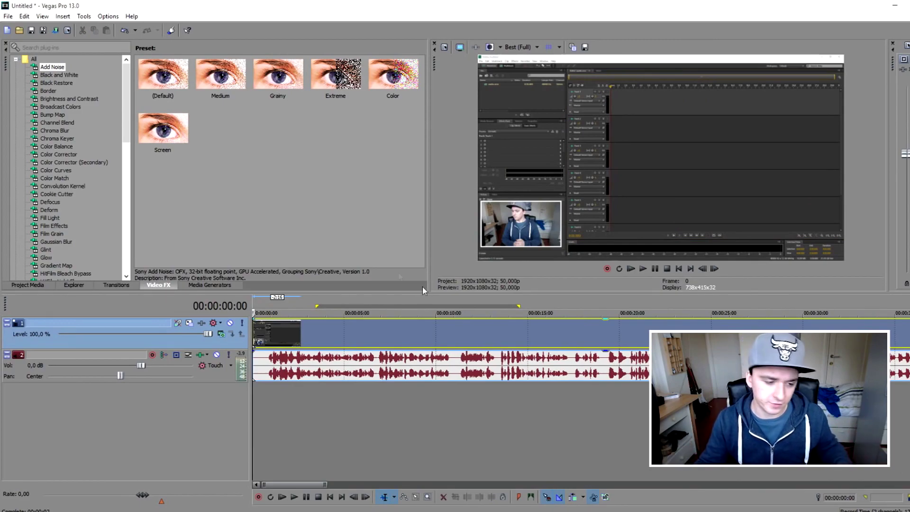
pyautogui.scroll(-8, 437, 338)
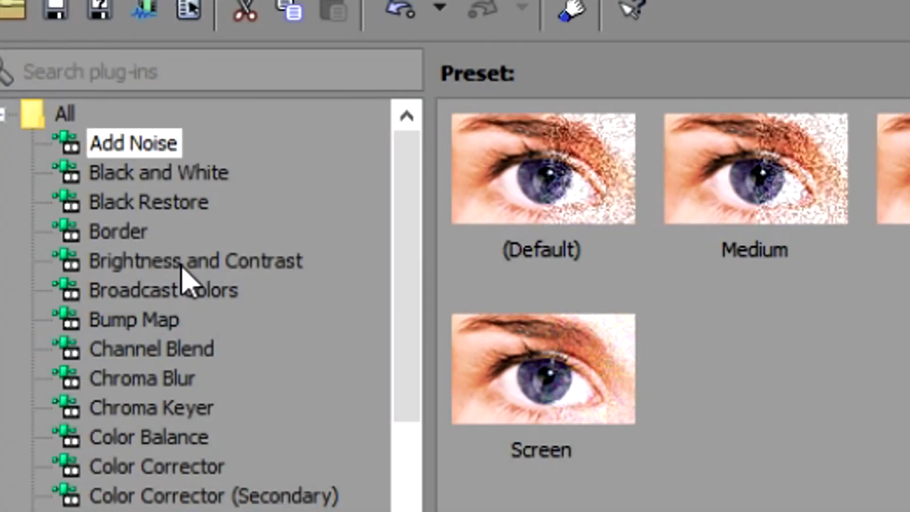
# Step: Apply Brightness and Contrast with its last preset, plus Color Corrector with the Das wel nice preset
pyautogui.moveTo(183, 267); pyautogui.dragTo(394, 328)
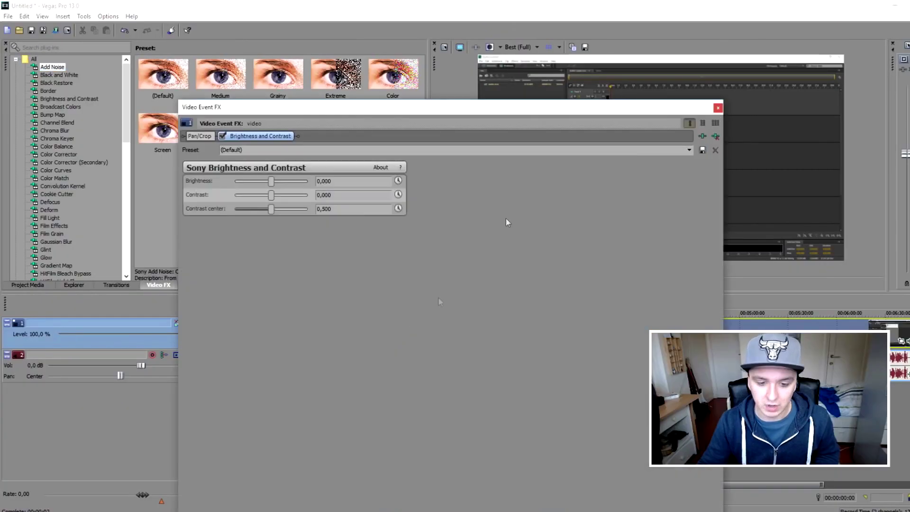
pyautogui.click(689, 150)
pyautogui.click(650, 227)
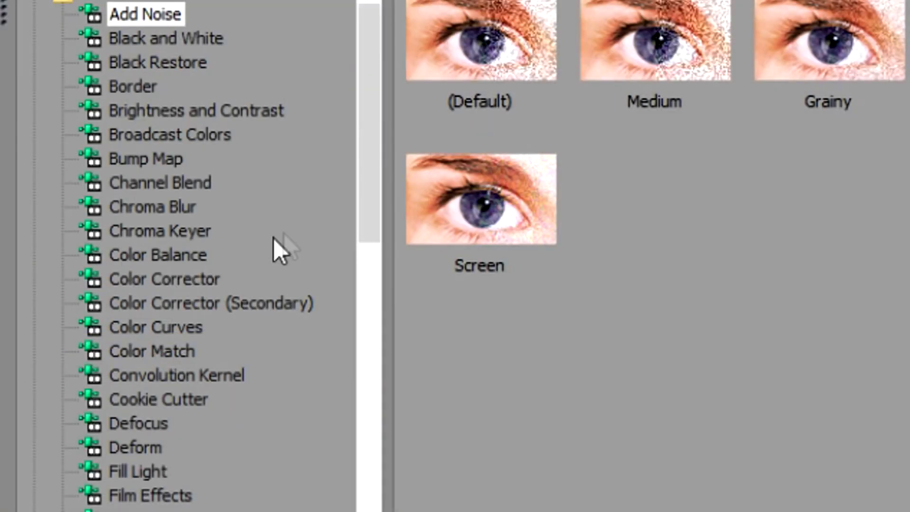
pyautogui.moveTo(67, 154); pyautogui.dragTo(409, 332)
pyautogui.click(689, 150)
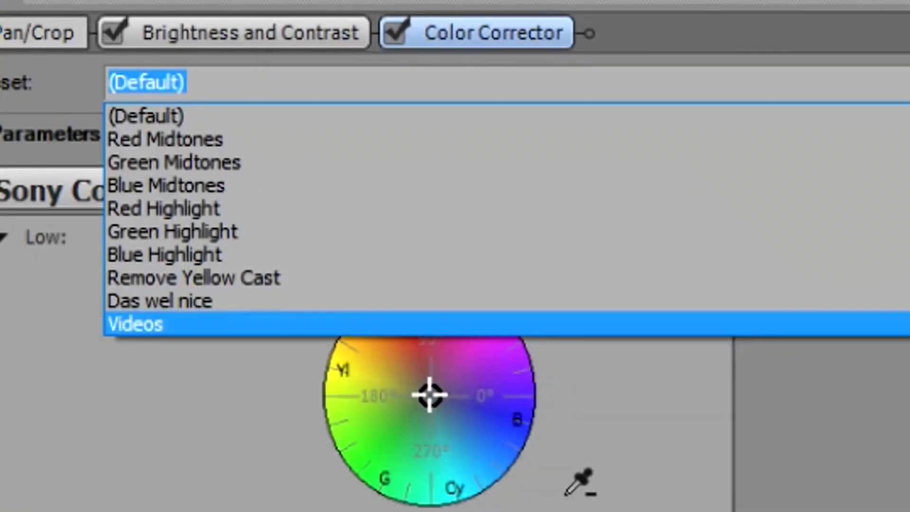
pyautogui.click(663, 211)
pyautogui.click(718, 108)
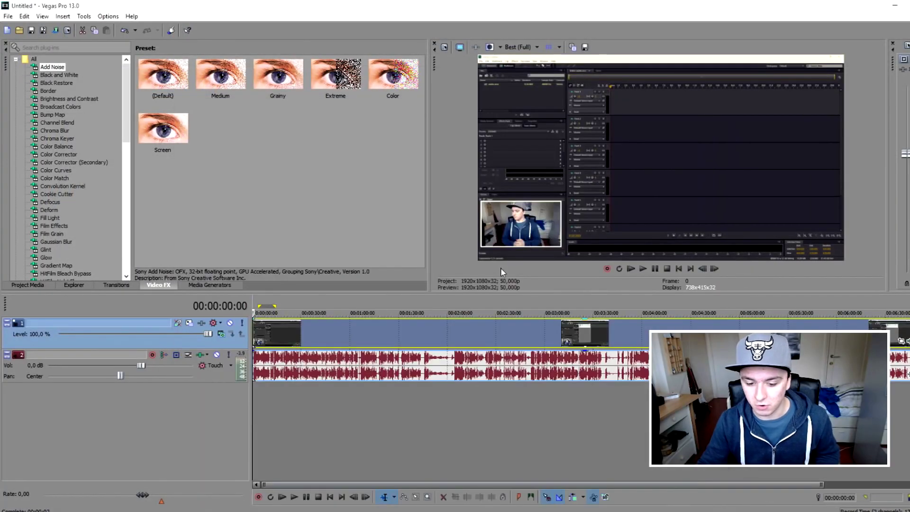
# Step: Preview the colour-corrected footage at several points, including 00:02:08:01 and around 01:29
pyautogui.click(381, 326)
pyautogui.click(460, 333)
pyautogui.click(547, 335)
pyautogui.click(611, 337)
pyautogui.click(676, 337)
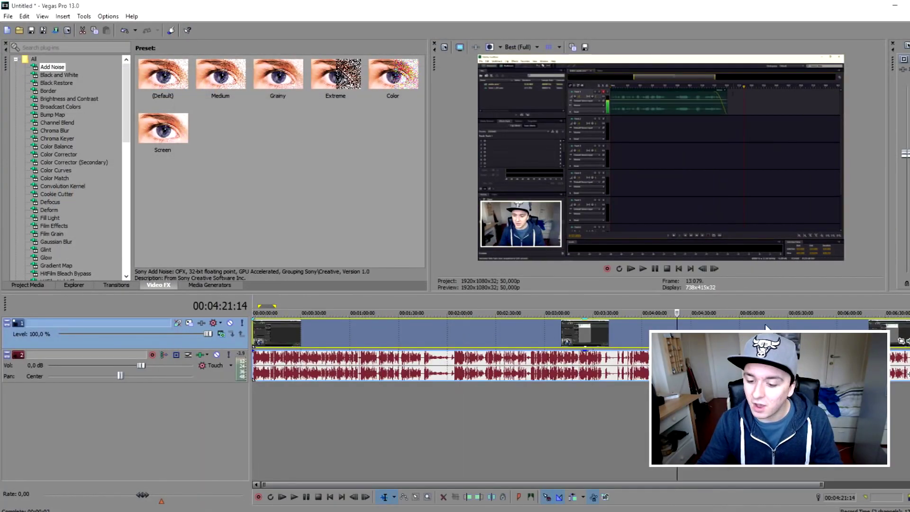
pyautogui.click(825, 337)
pyautogui.click(547, 337)
pyautogui.click(397, 337)
# Step: Split the recording at 00:00:20:04
pyautogui.click(286, 337)
pyautogui.press('s')
pyautogui.scroll(1, 344, 333)
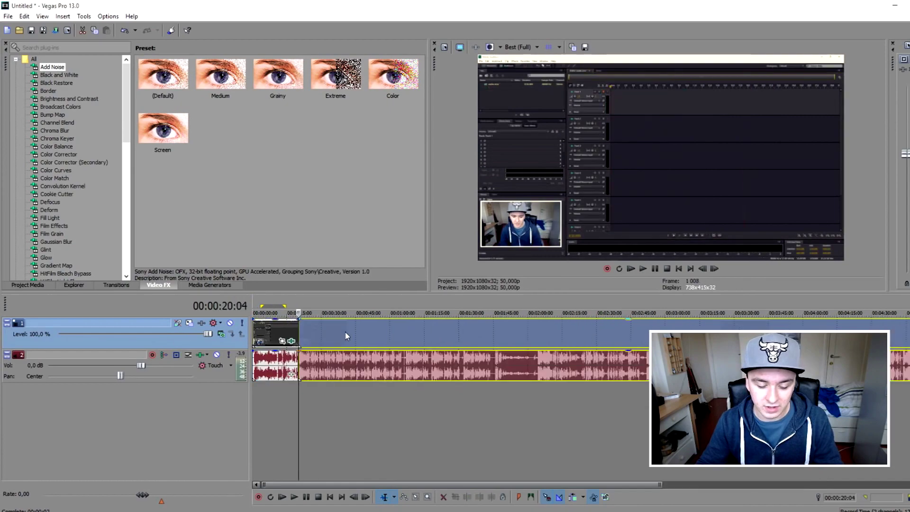
# Step: Split the recording at the next few cut points after 00:00:20:04
pyautogui.click(325, 330)
pyautogui.press('s')
pyautogui.click(355, 331)
pyautogui.press('s')
pyautogui.click(391, 330)
pyautogui.press('s')
pyautogui.click(424, 331)
# Step: Continue splitting the recording into short events up to roughly 00:04:45
pyautogui.press('s')
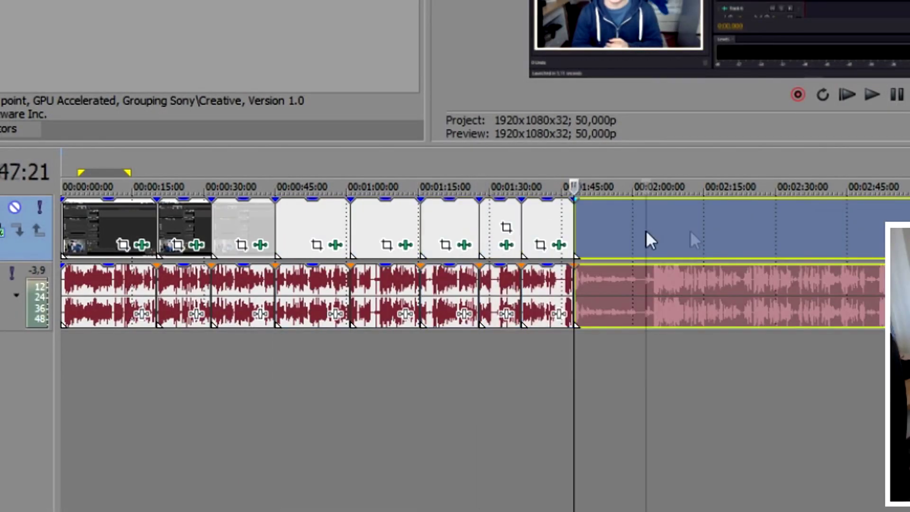
pyautogui.click(646, 231)
pyautogui.press('s')
pyautogui.click(718, 231)
pyautogui.press('s')
pyautogui.click(784, 229)
pyautogui.press('s')
pyautogui.click(675, 331)
pyautogui.press('s')
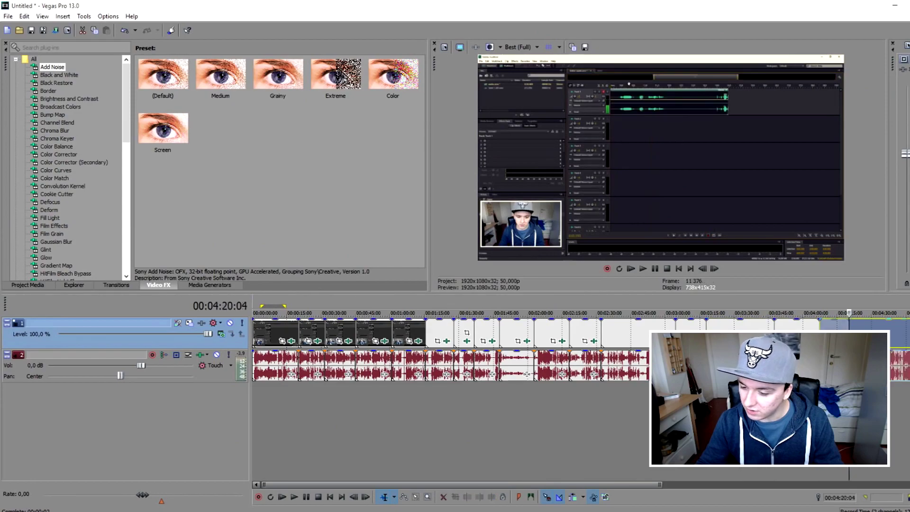
pyautogui.press('s')
pyautogui.click(859, 327)
pyautogui.press('s')
pyautogui.click(888, 327)
pyautogui.press('s')
pyautogui.click(909, 327)
pyautogui.scroll(-2, 580, 349)
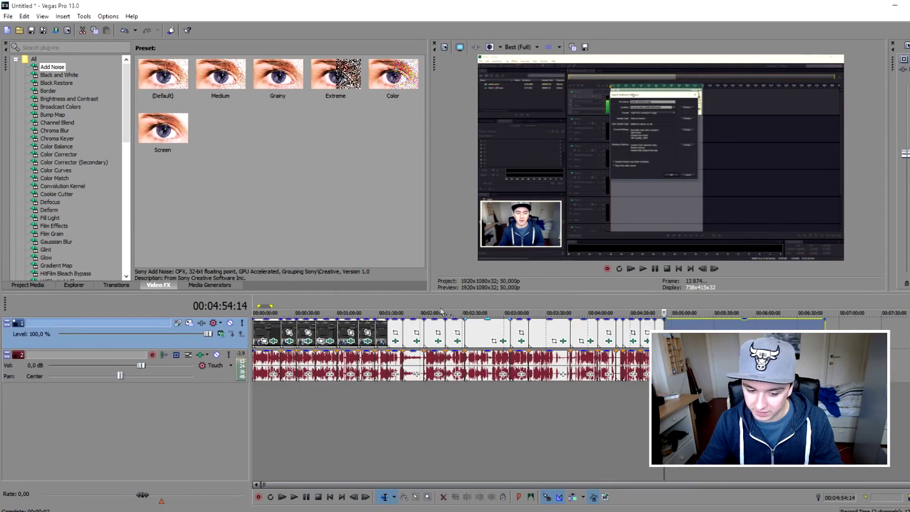
pyautogui.click(422, 302)
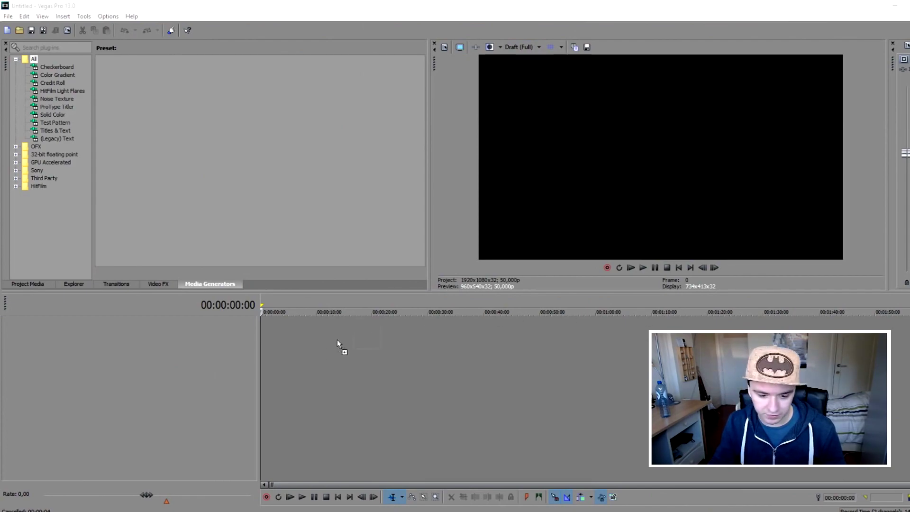
# Step: Drop the sunglasses photo onto the empty timeline and set the playhead at 00:00:01:17
pyautogui.moveTo(256, 339); pyautogui.dragTo(263, 337)
pyautogui.click(270, 335)
pyautogui.scroll(5, 271, 334)
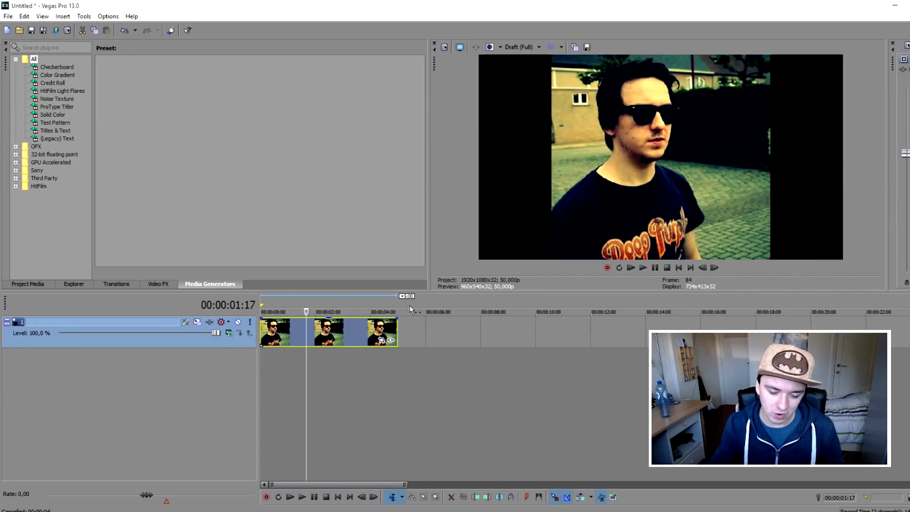
pyautogui.scroll(1, 468, 355)
pyautogui.scroll(1, 477, 352)
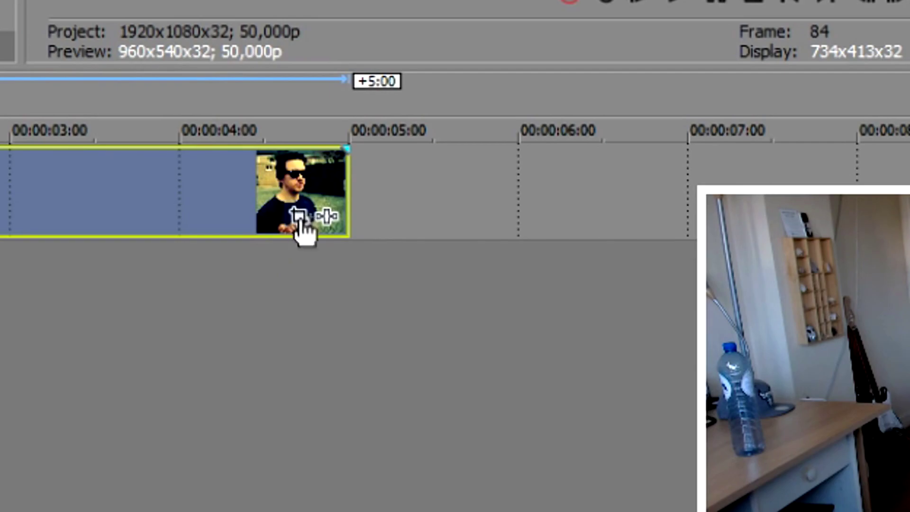
# Step: Open the photo event's Pan/Crop window and enable Mask with the Anchor Creation Tool
pyautogui.rightClick(300, 221)
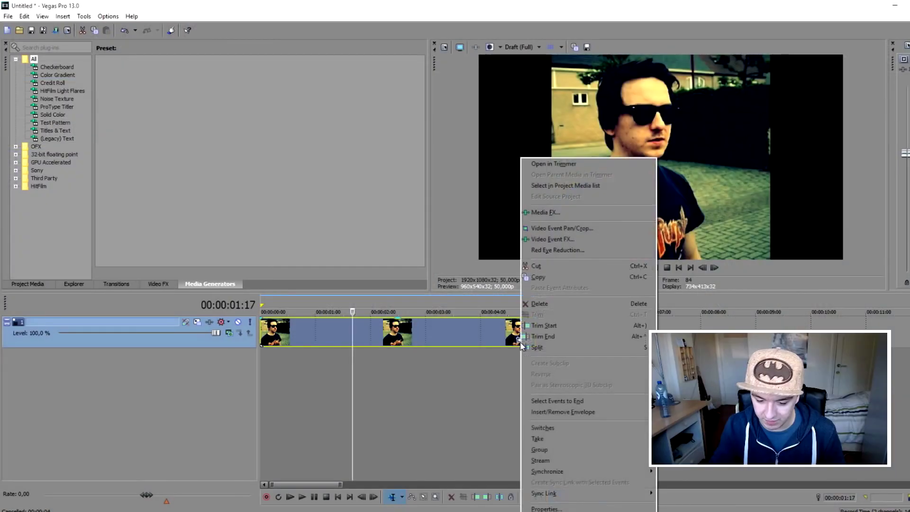
pyautogui.click(519, 339)
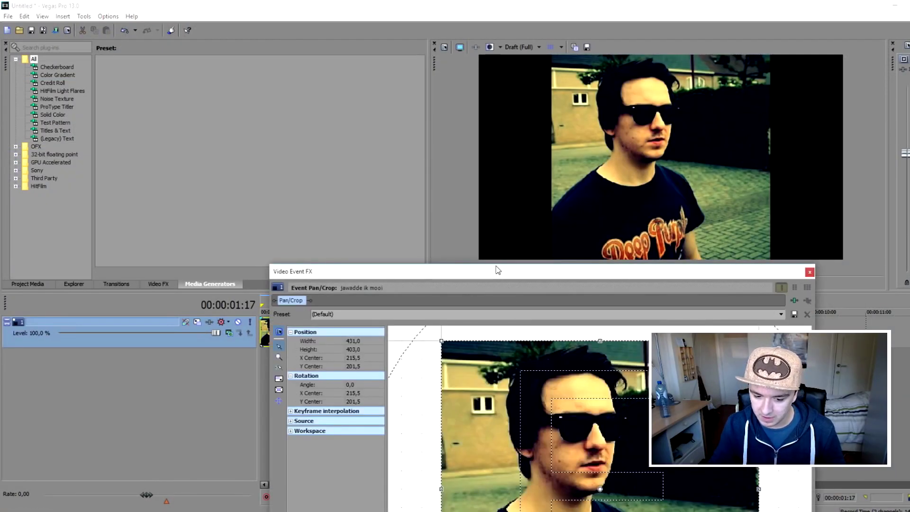
pyautogui.moveTo(496, 271); pyautogui.dragTo(454, 39)
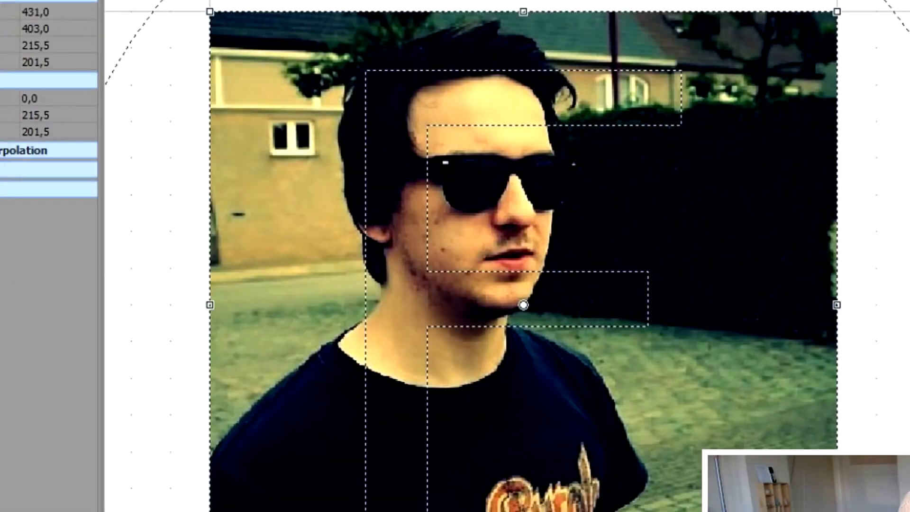
pyautogui.click(236, 441)
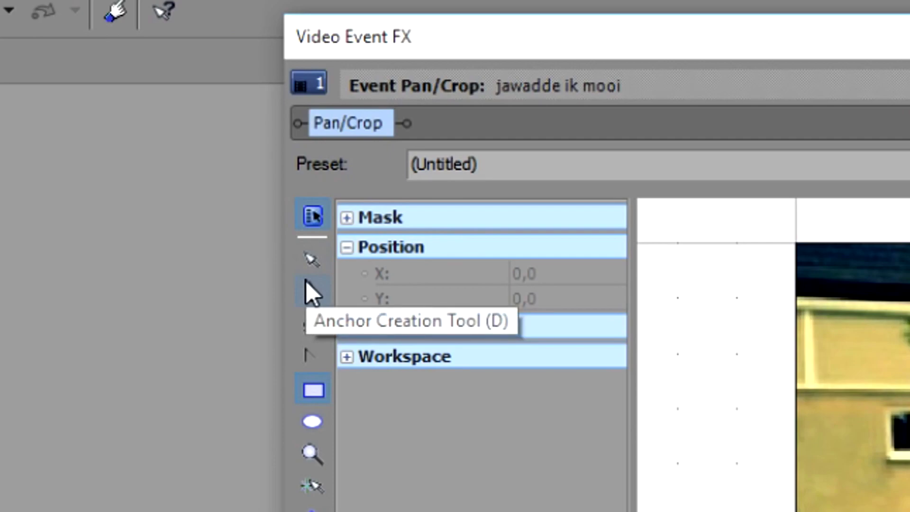
pyautogui.click(306, 284)
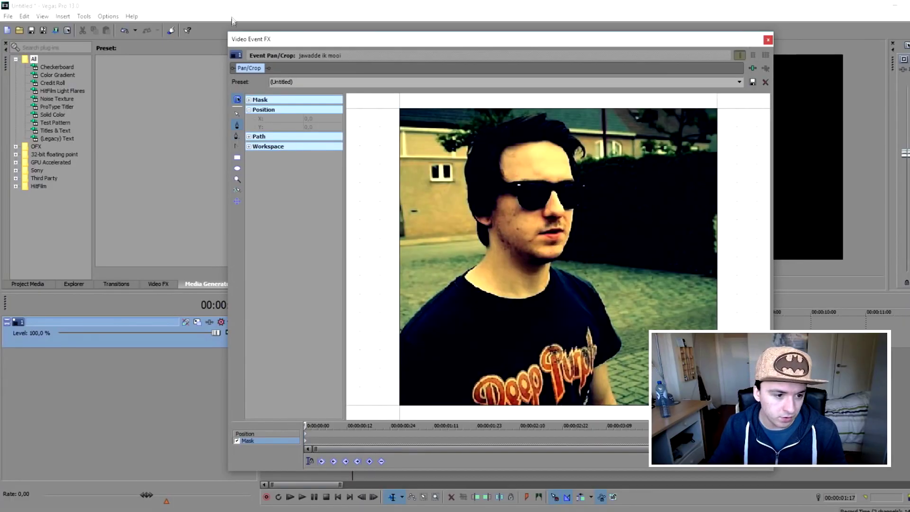
# Step: Enlarge the Pan/Crop window to fill the screen and zoom the preview onto the photo
pyautogui.moveTo(229, 33); pyautogui.dragTo(33, 10)
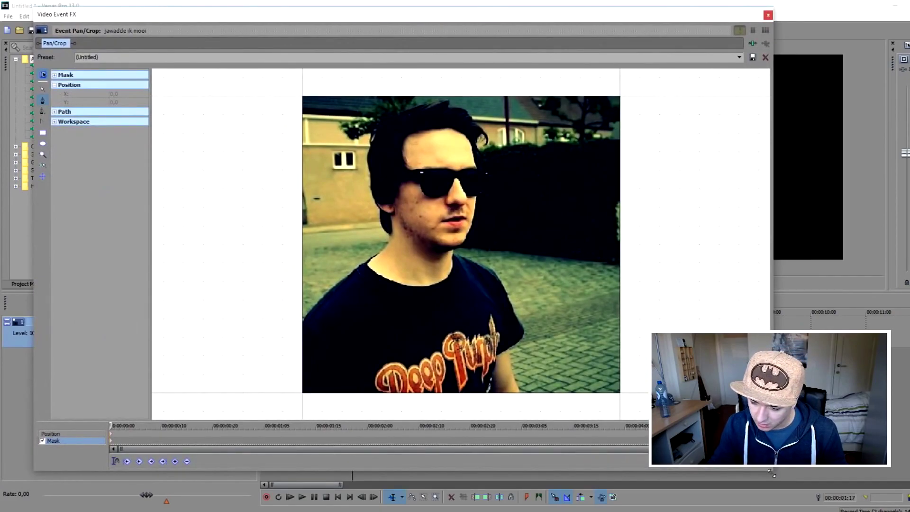
pyautogui.moveTo(772, 473); pyautogui.dragTo(907, 495)
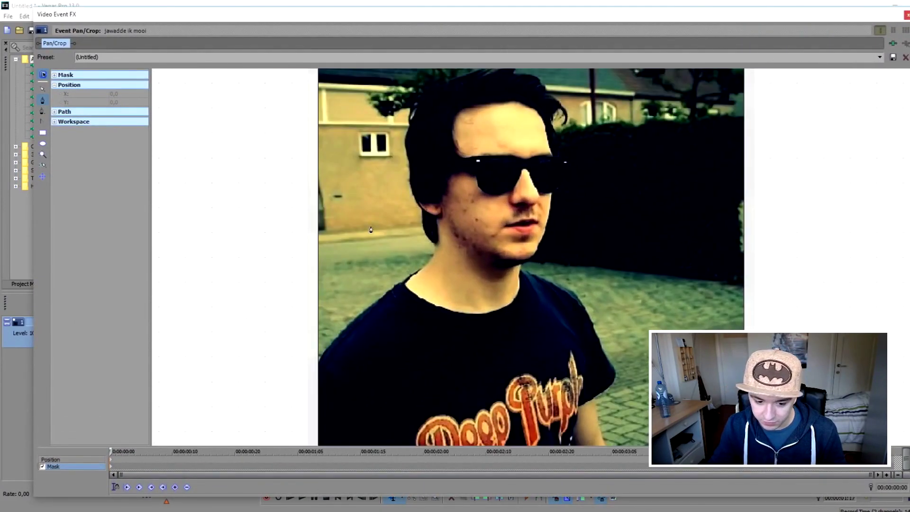
pyautogui.scroll(2, 370, 230)
pyautogui.scroll(-3, 370, 230)
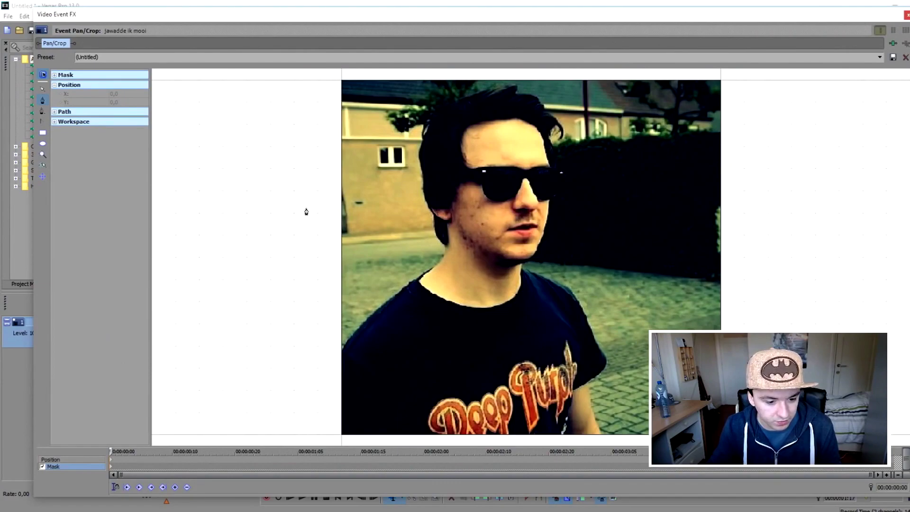
pyautogui.moveTo(306, 212); pyautogui.dragTo(304, 171)
pyautogui.scroll(2, 300, 208)
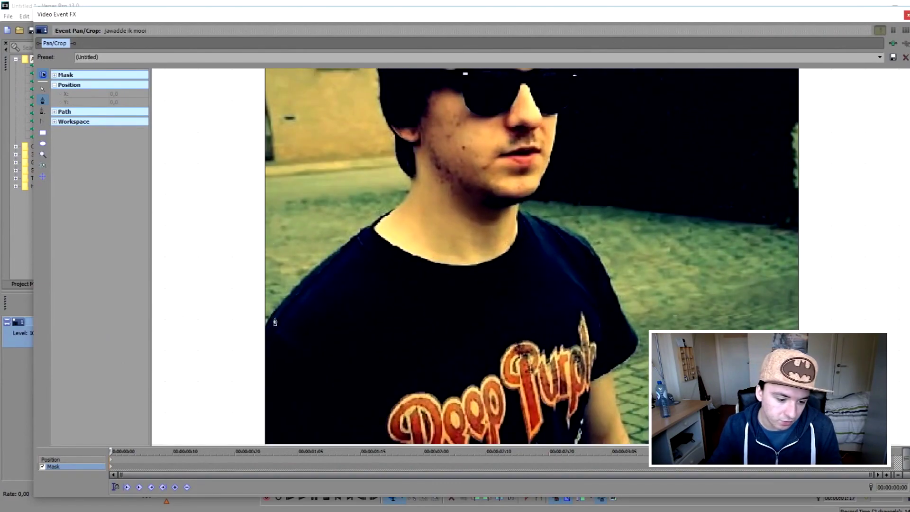
# Step: Start the mask at the photo's left edge and place points along the shoulder up the neck
pyautogui.click(265, 335)
pyautogui.click(289, 295)
pyautogui.click(332, 257)
pyautogui.click(381, 226)
pyautogui.click(412, 191)
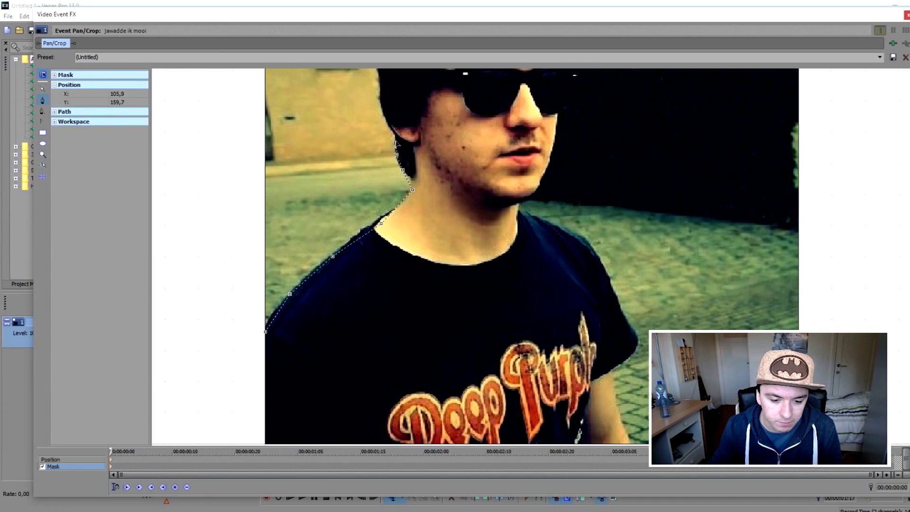
pyautogui.click(381, 108)
# Step: Zoom in on the head and trace the hair's left edge with four mask points
pyautogui.scroll(4, 381, 108)
pyautogui.scroll(-7, 381, 108)
pyautogui.moveTo(380, 108); pyautogui.dragTo(391, 232)
pyautogui.scroll(3, 392, 232)
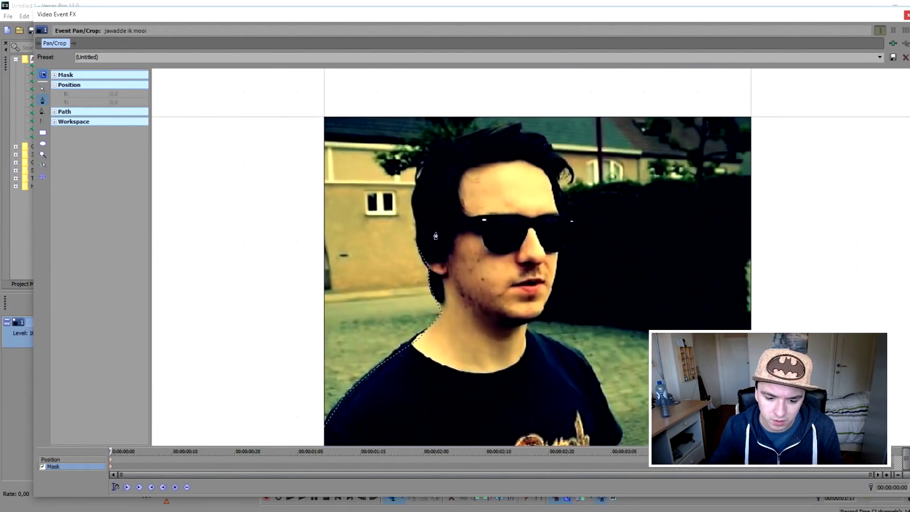
pyautogui.scroll(-4, 464, 175)
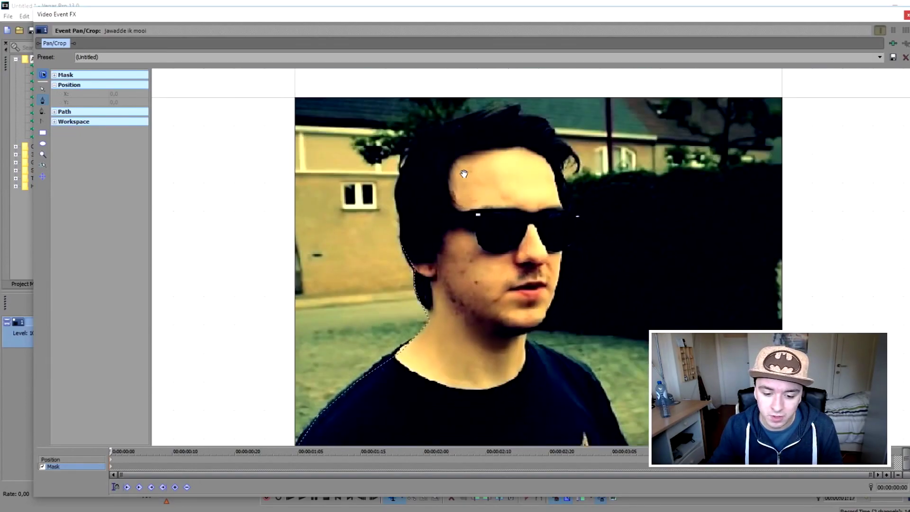
pyautogui.moveTo(451, 199); pyautogui.dragTo(489, 173)
pyautogui.scroll(4, 490, 171)
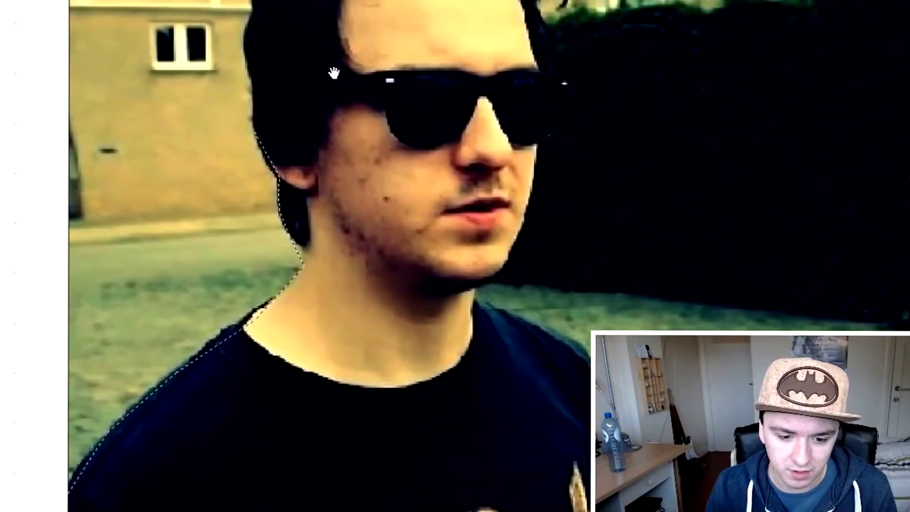
pyautogui.moveTo(476, 137); pyautogui.dragTo(515, 217)
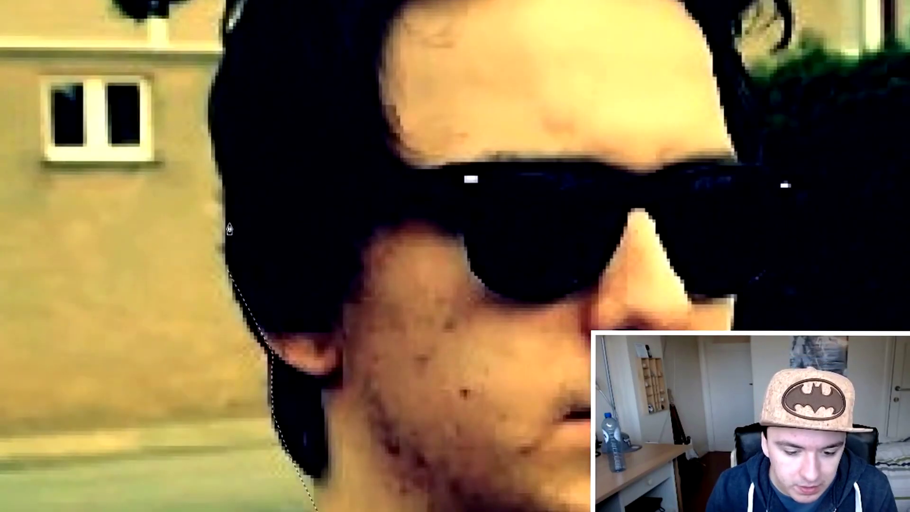
pyautogui.click(232, 199)
pyautogui.click(223, 149)
pyautogui.click(216, 95)
pyautogui.click(234, 54)
# Step: Continue the mask over the top of the hair with five points
pyautogui.click(246, 10)
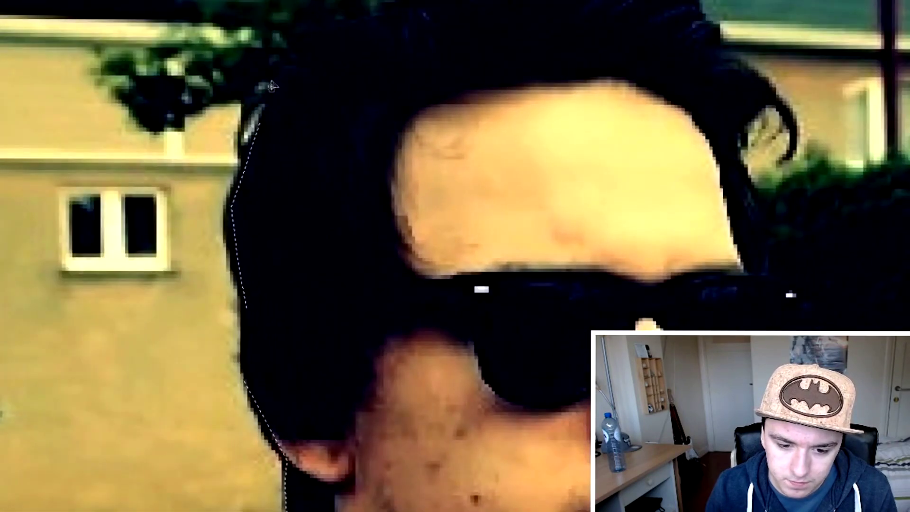
pyautogui.click(271, 81)
pyautogui.click(307, 43)
pyautogui.click(347, 26)
pyautogui.click(399, 1)
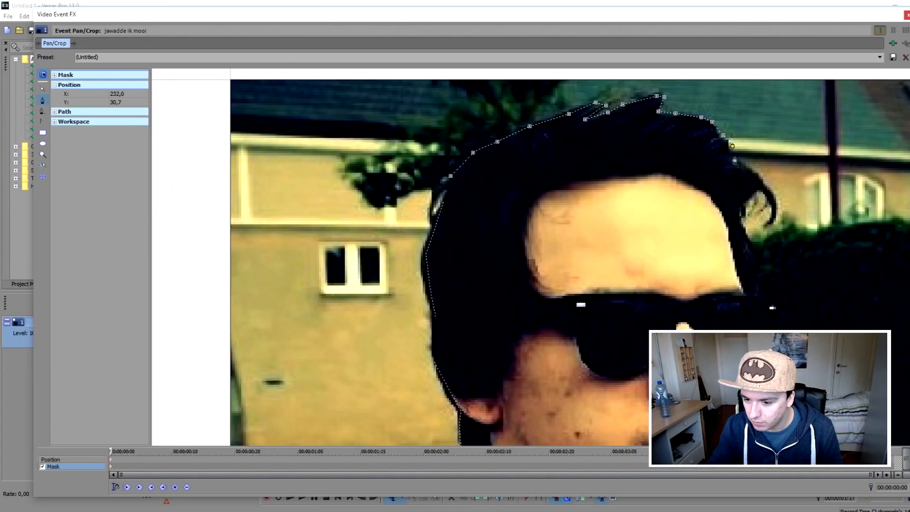
# Step: Trace the mask down the hair's right edge and around the hair curl
pyautogui.click(734, 158)
pyautogui.click(741, 162)
pyautogui.click(758, 172)
pyautogui.click(775, 192)
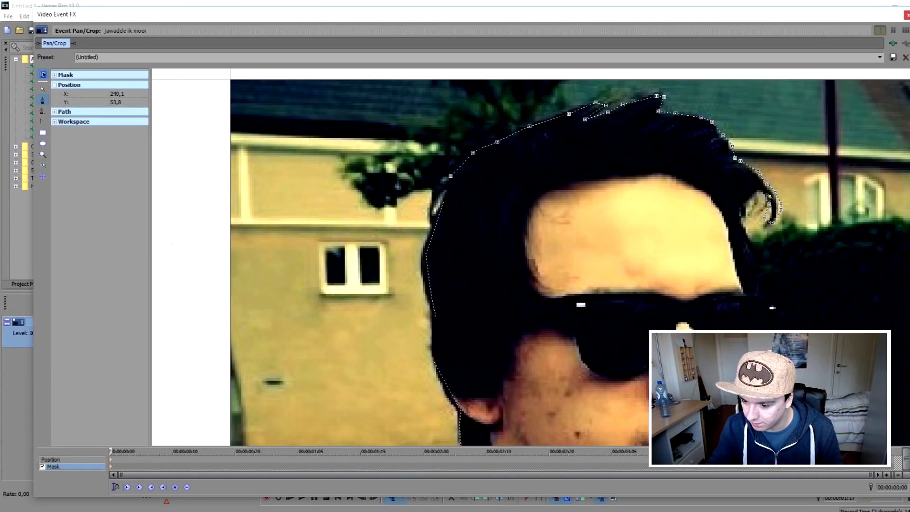
pyautogui.click(745, 210)
pyautogui.click(747, 220)
pyautogui.click(752, 231)
pyautogui.click(756, 239)
pyautogui.click(760, 251)
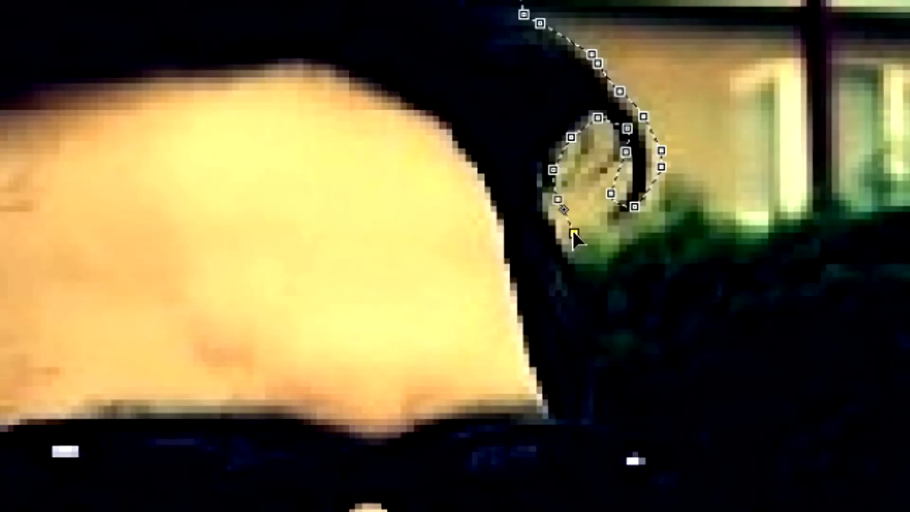
# Step: Extend the mask lower down the hair's edge toward the neck with four more points
pyautogui.click(623, 336)
pyautogui.click(626, 367)
pyautogui.click(625, 391)
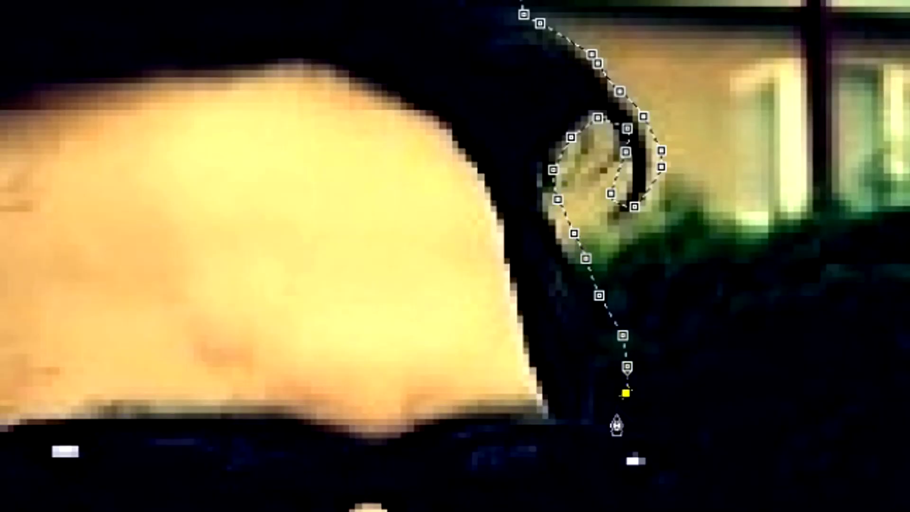
pyautogui.click(618, 417)
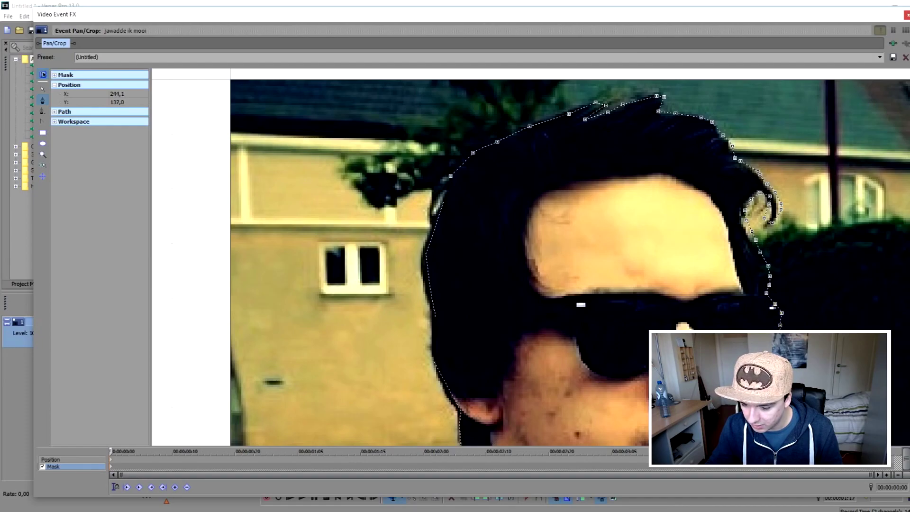
pyautogui.moveTo(778, 287); pyautogui.dragTo(572, 129)
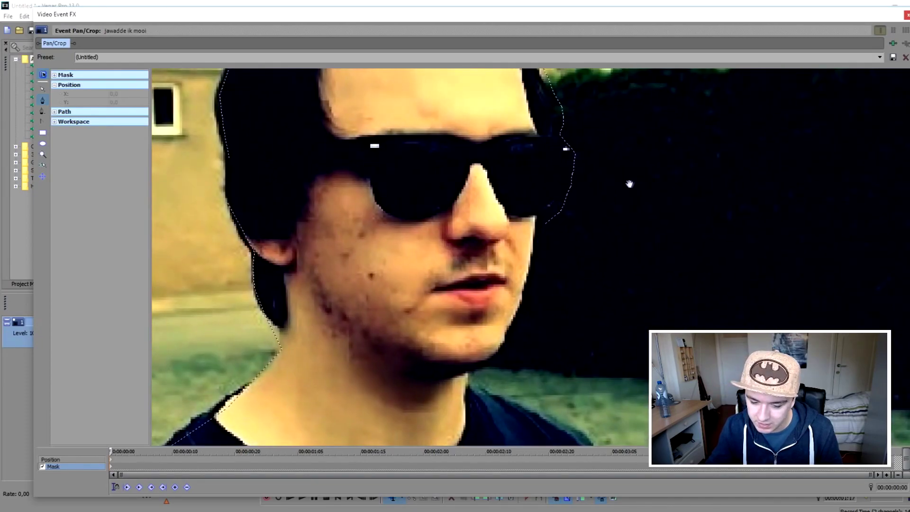
# Step: Add six mask points down the edge of the face
pyautogui.moveTo(629, 184); pyautogui.dragTo(606, 144)
pyautogui.scroll(1, 591, 166)
pyautogui.scroll(-1, 574, 170)
pyautogui.click(514, 183)
pyautogui.click(512, 201)
pyautogui.click(509, 225)
pyautogui.click(500, 252)
pyautogui.click(491, 273)
pyautogui.click(483, 295)
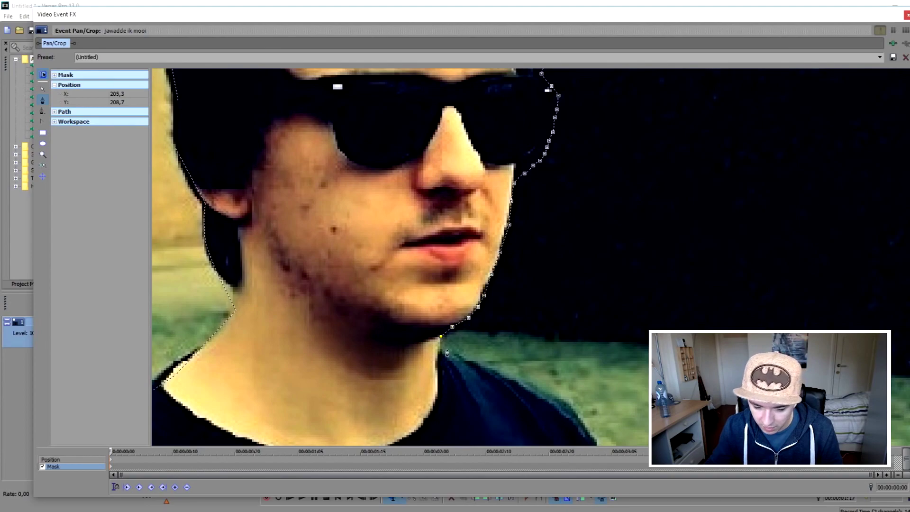
# Step: Continue the mask path along the neck and down the shoulder edge
pyautogui.scroll(-4, 544, 249)
pyautogui.scroll(5, 547, 250)
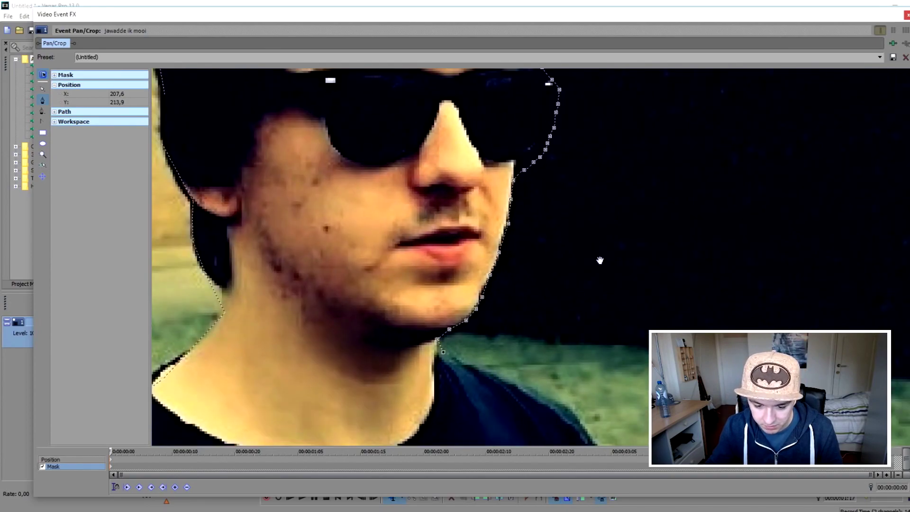
pyautogui.moveTo(599, 260); pyautogui.dragTo(541, 90)
pyautogui.click(395, 185)
pyautogui.click(480, 219)
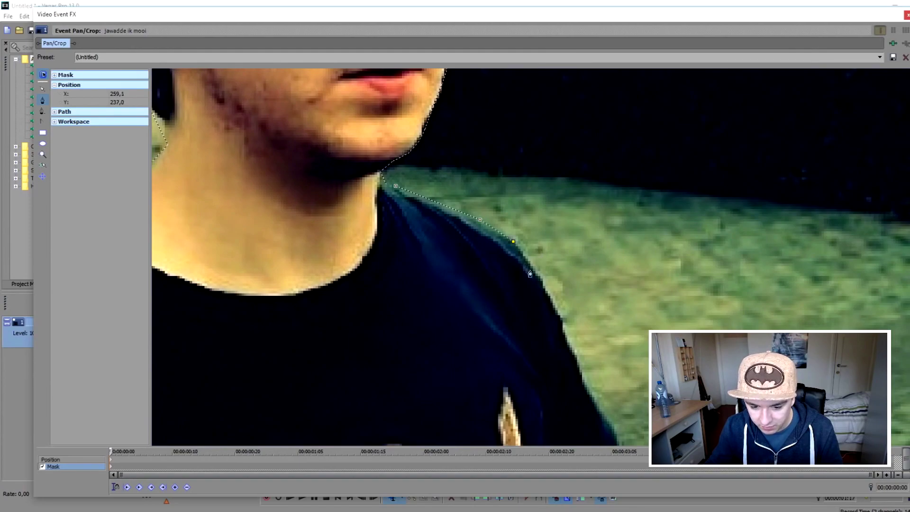
pyautogui.click(541, 288)
pyautogui.scroll(-4, 542, 288)
pyautogui.moveTo(614, 288); pyautogui.dragTo(566, 185)
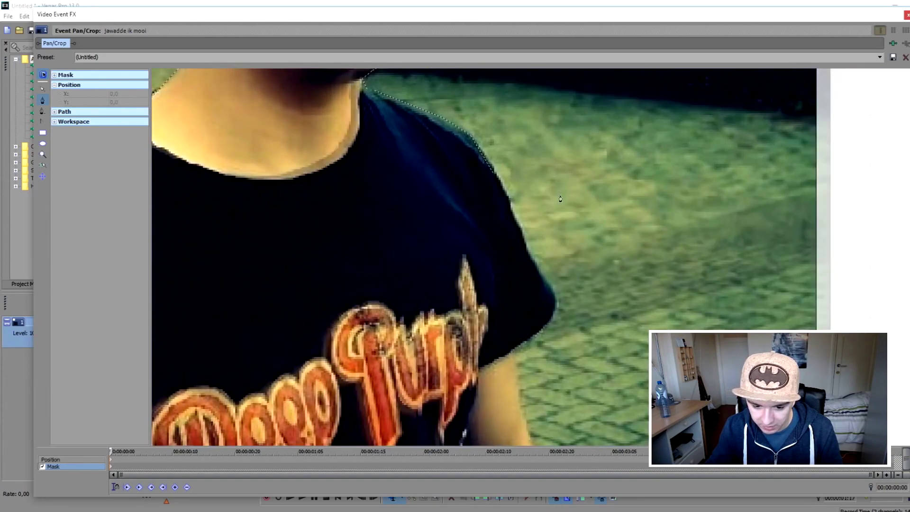
pyautogui.scroll(5, 507, 186)
pyautogui.click(521, 247)
pyautogui.click(549, 294)
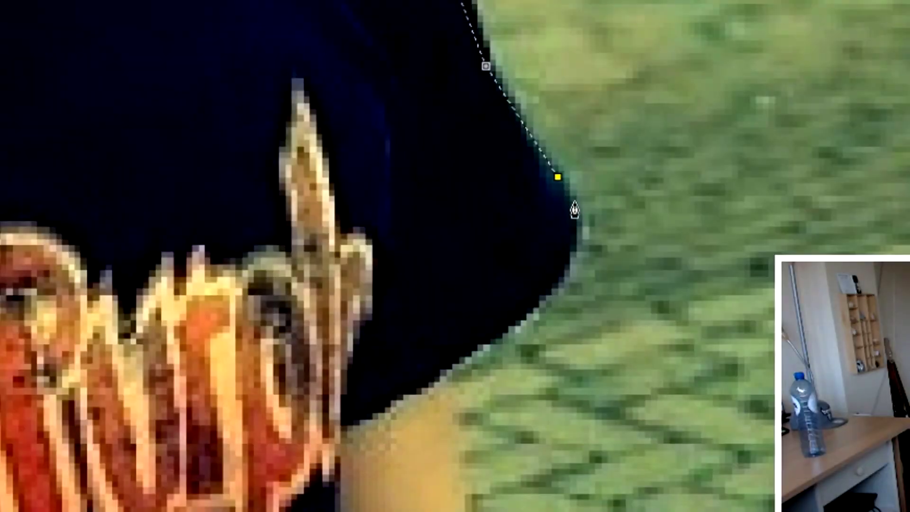
# Step: Trace the mask points down the sleeve edge
pyautogui.click(575, 202)
pyautogui.click(572, 247)
pyautogui.scroll(-4, 571, 254)
pyautogui.moveTo(616, 298); pyautogui.dragTo(604, 178)
pyautogui.scroll(5, 555, 223)
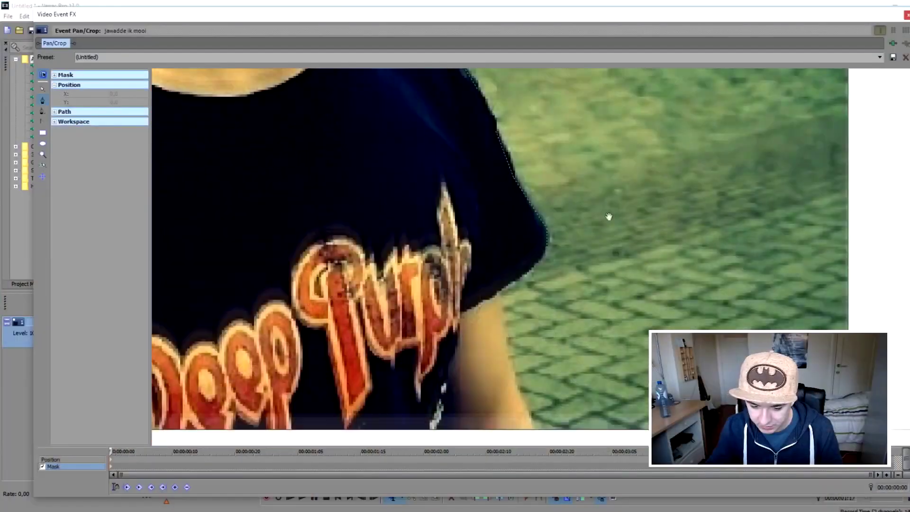
pyautogui.click(529, 221)
pyautogui.click(505, 245)
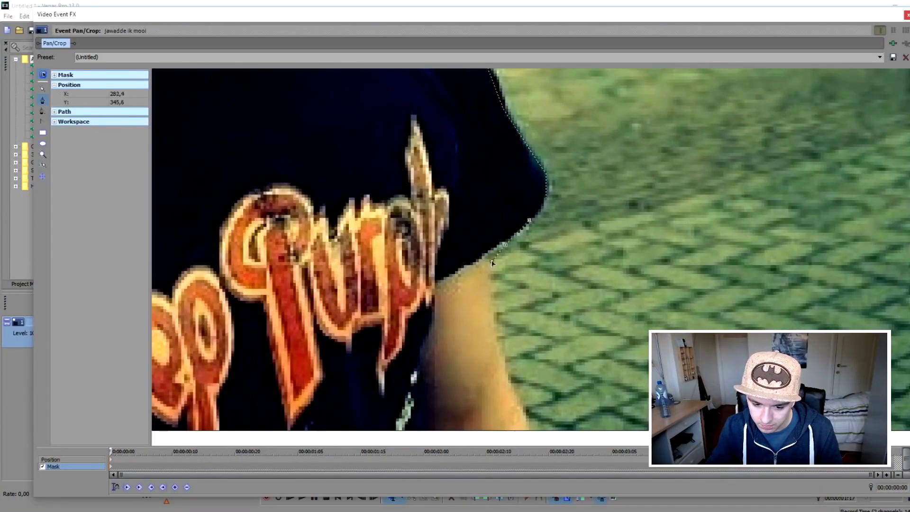
# Step: Run the mask along the bottom edge and close the shape
pyautogui.scroll(-3, 547, 322)
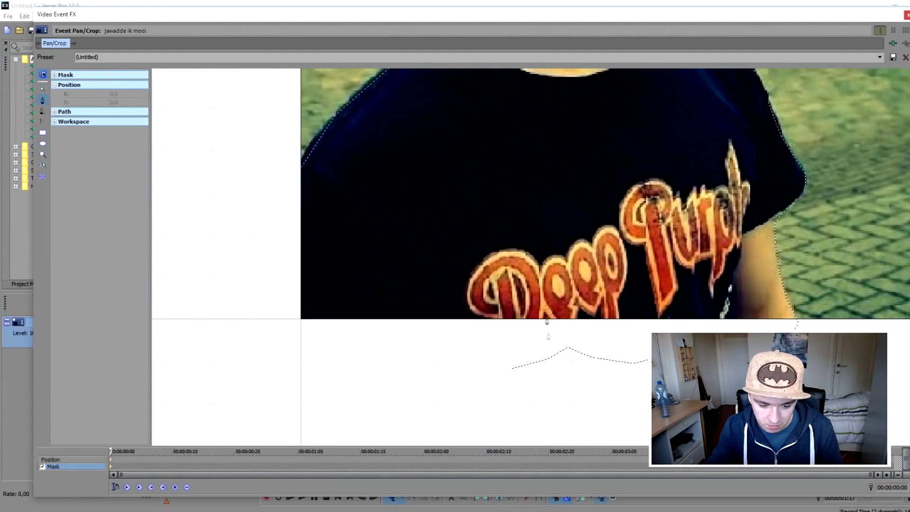
pyautogui.click(409, 356)
pyautogui.click(226, 339)
pyautogui.click(248, 213)
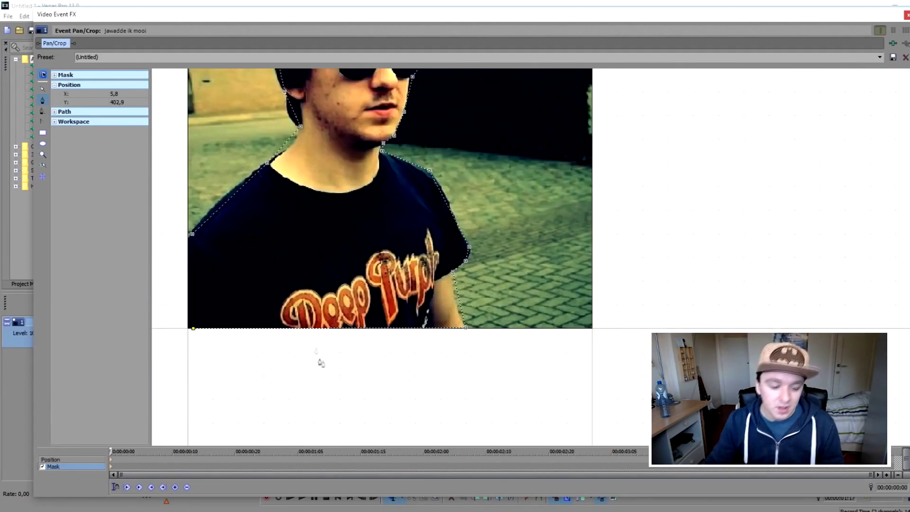
# Step: Pan around to check the finished mask, then close the Pan/Crop window
pyautogui.moveTo(251, 357); pyautogui.dragTo(337, 390)
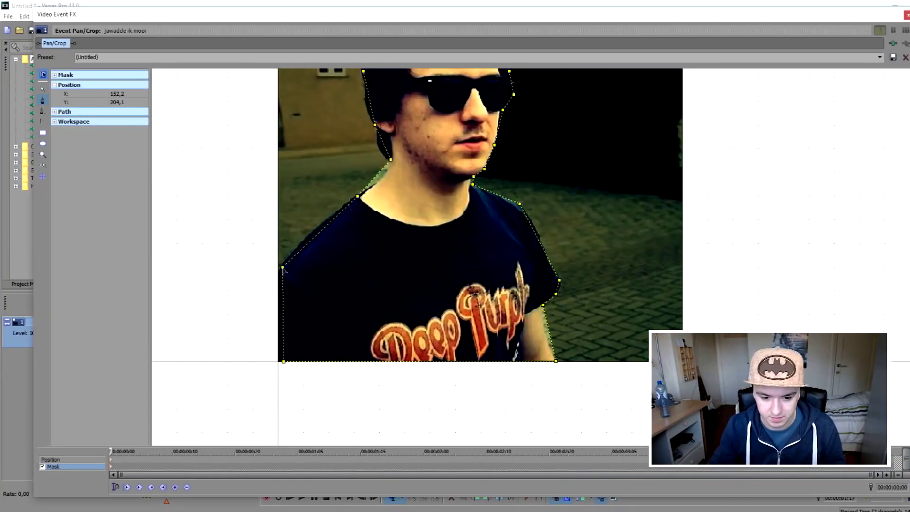
pyautogui.scroll(-2, 283, 271)
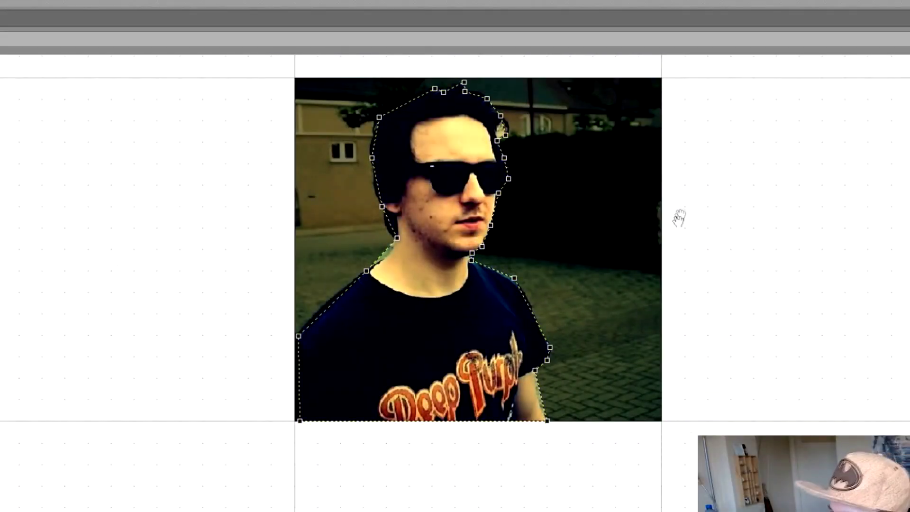
pyautogui.scroll(1, 429, 192)
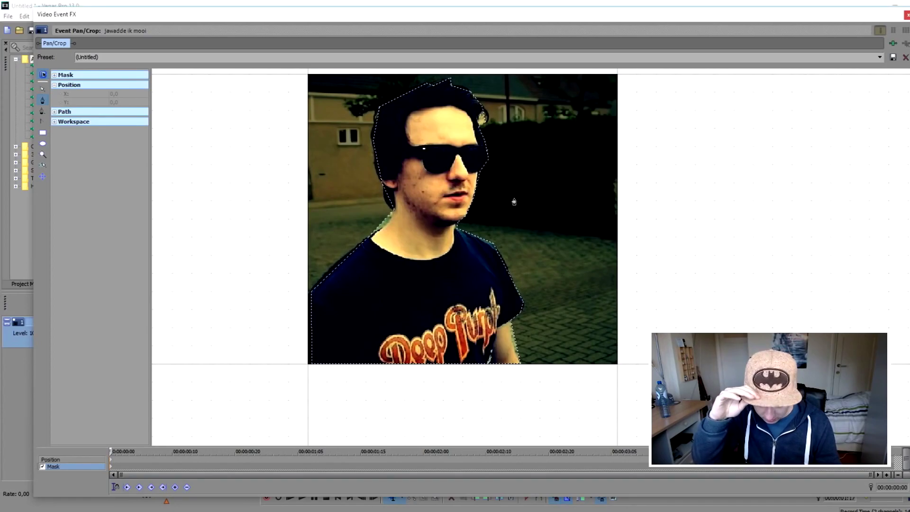
pyautogui.click(906, 15)
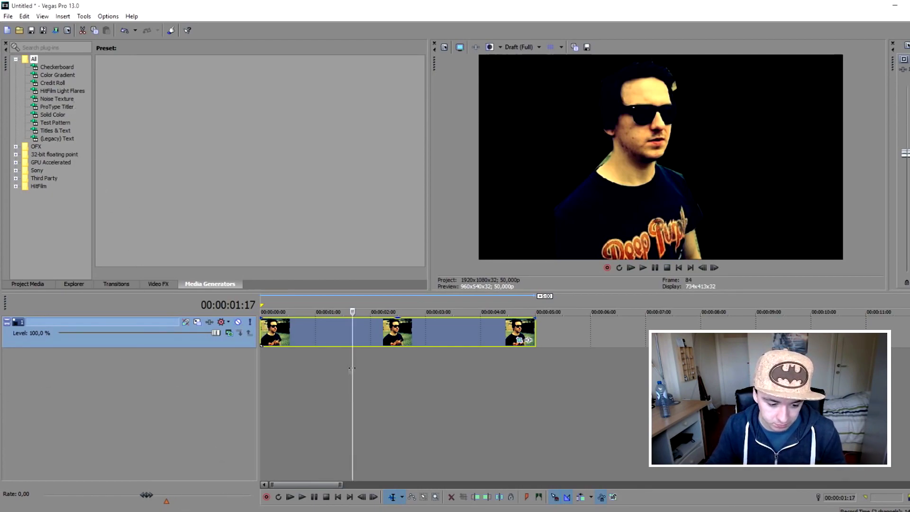
# Step: Switch to the other open window with Alt+Tab
pyautogui.hotkey('alt', 'Tab')
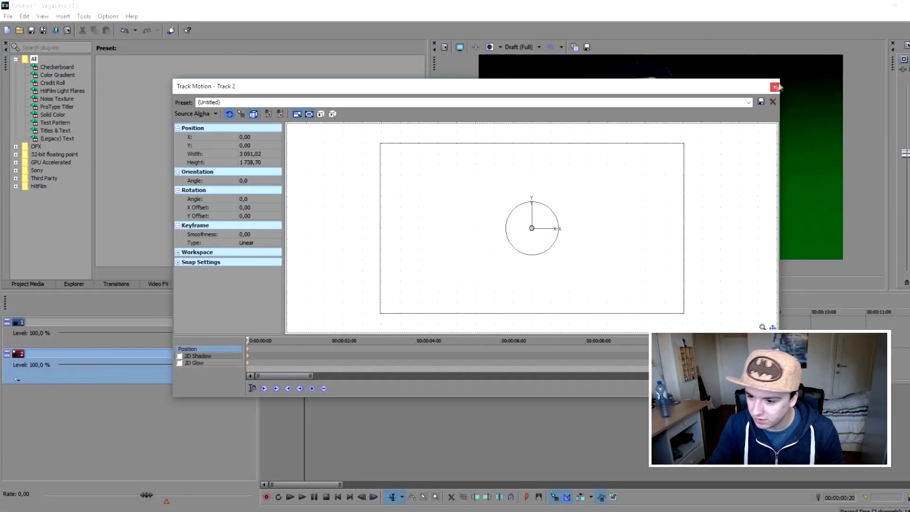
# Step: Close the framing window, test-move the green track 2 background, then delete it and track 3's purple events
pyautogui.click(774, 88)
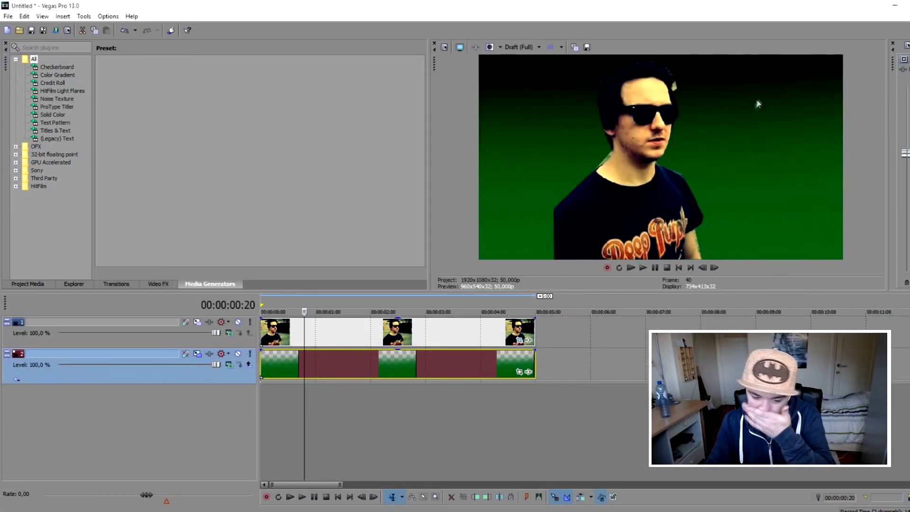
pyautogui.moveTo(401, 361); pyautogui.dragTo(348, 376)
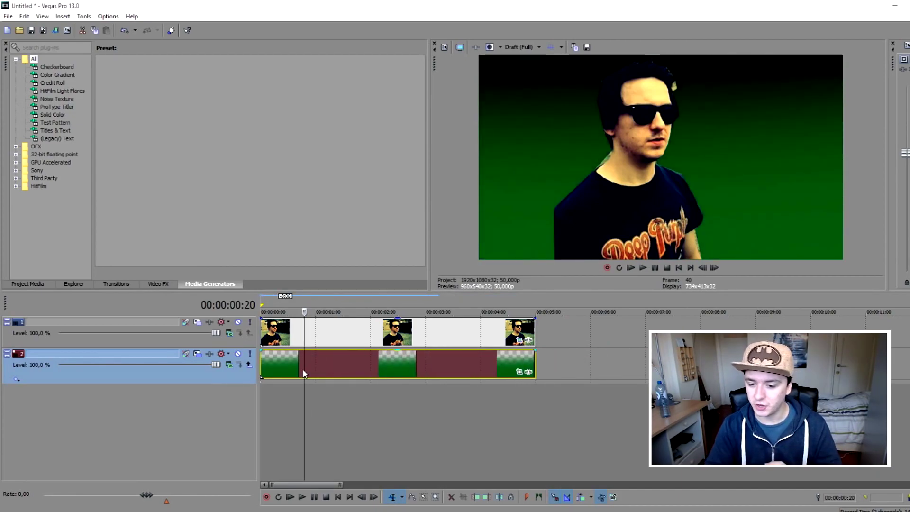
pyautogui.moveTo(308, 367); pyautogui.dragTo(398, 364)
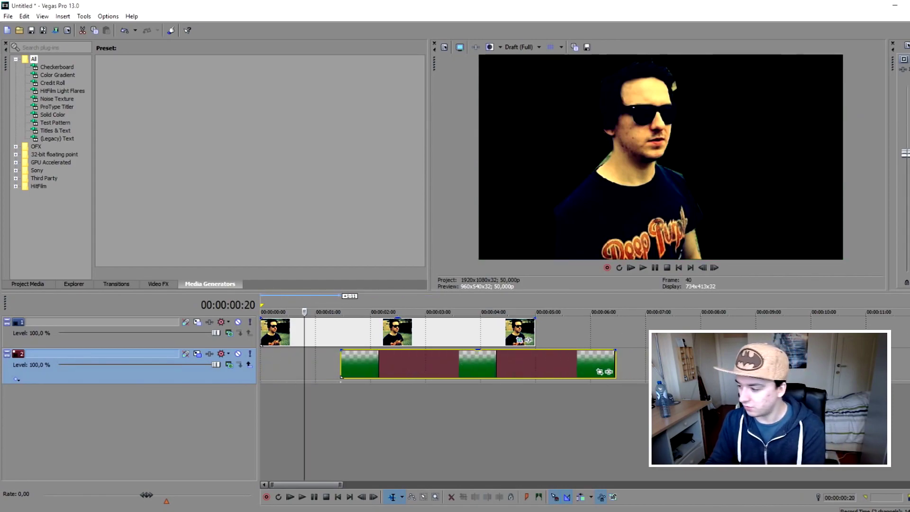
pyautogui.press('Delete')
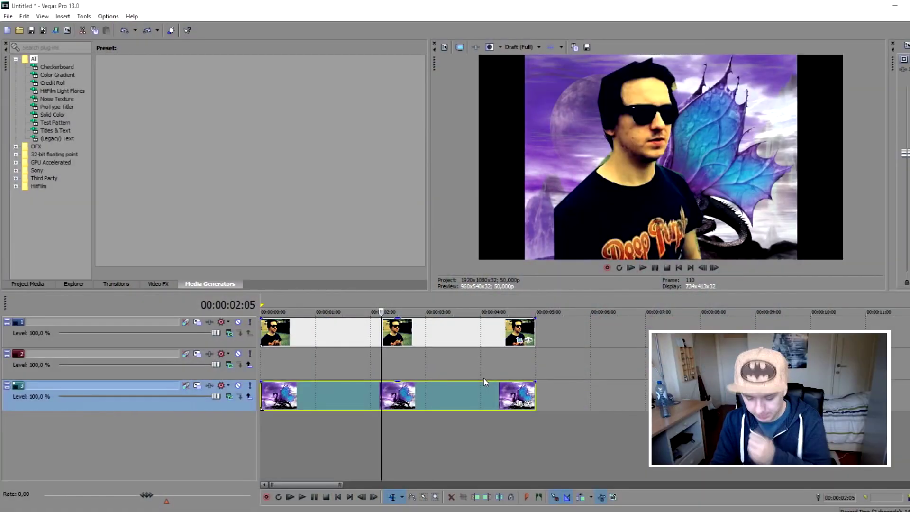
pyautogui.press('Delete')
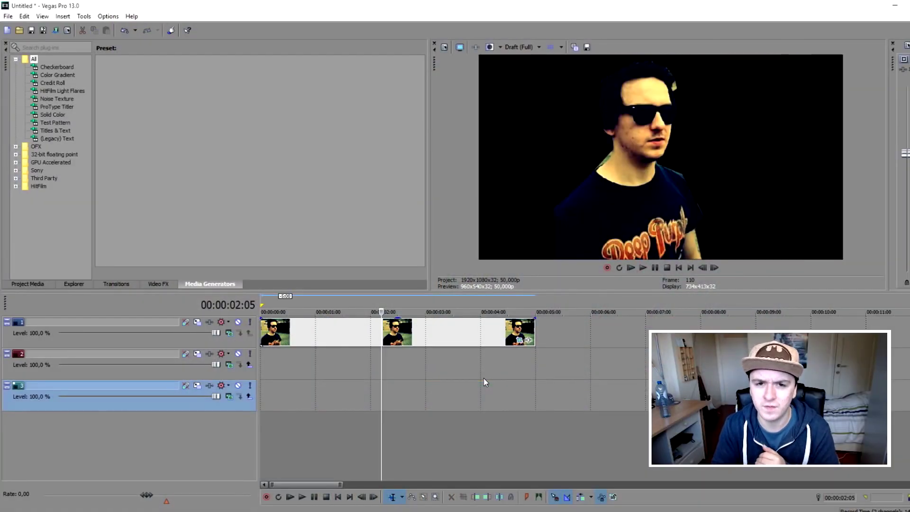